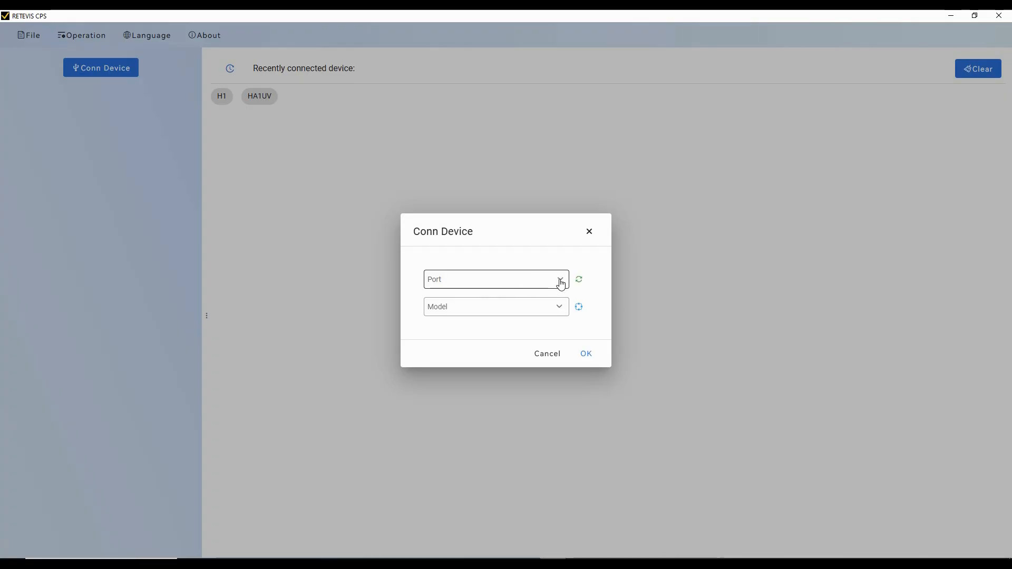
# Connect to the radio on port COM4 with model H1
pyautogui.click(561, 281)
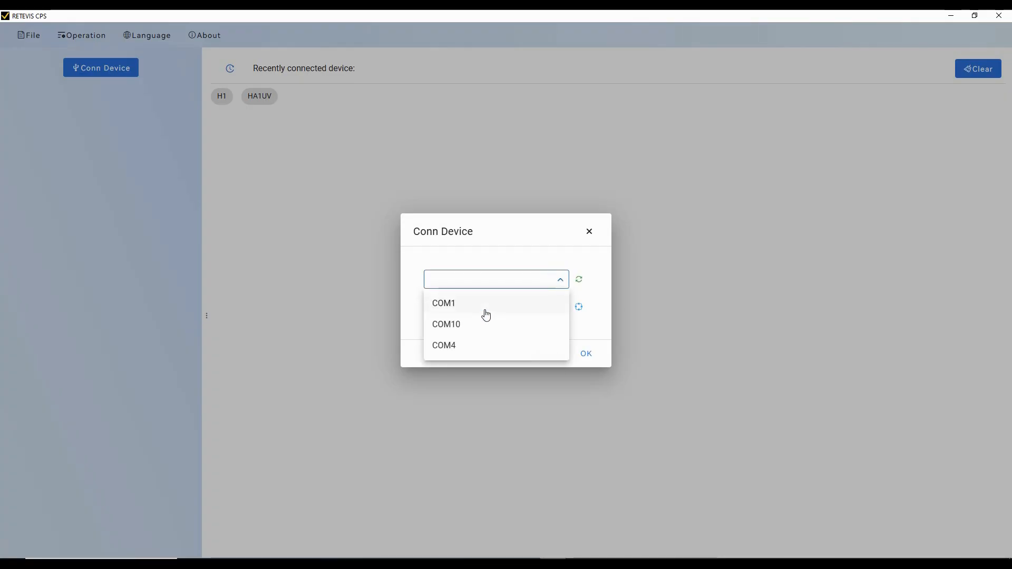
pyautogui.click(448, 344)
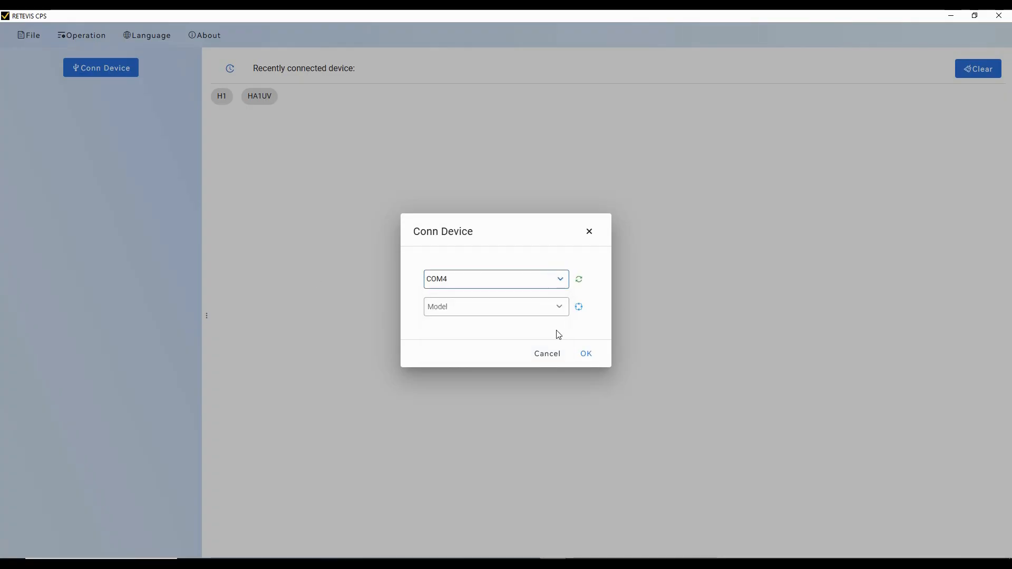
pyautogui.click(562, 307)
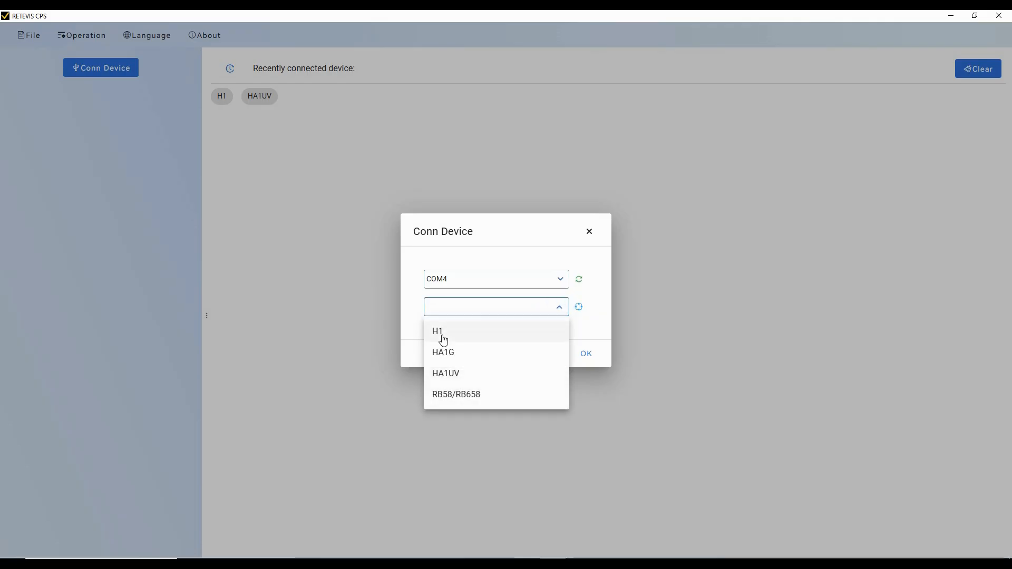
pyautogui.click(442, 332)
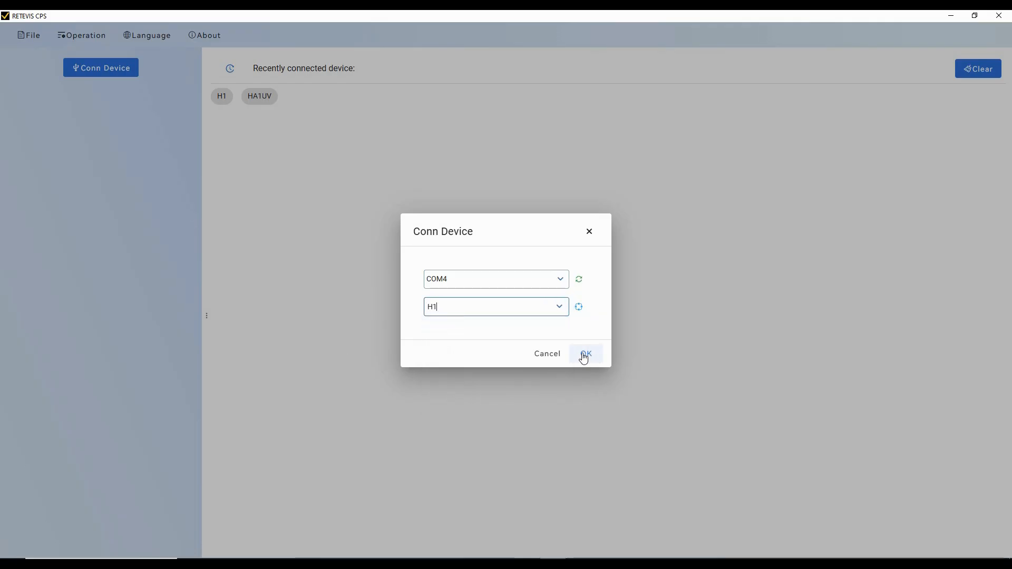
pyautogui.click(585, 356)
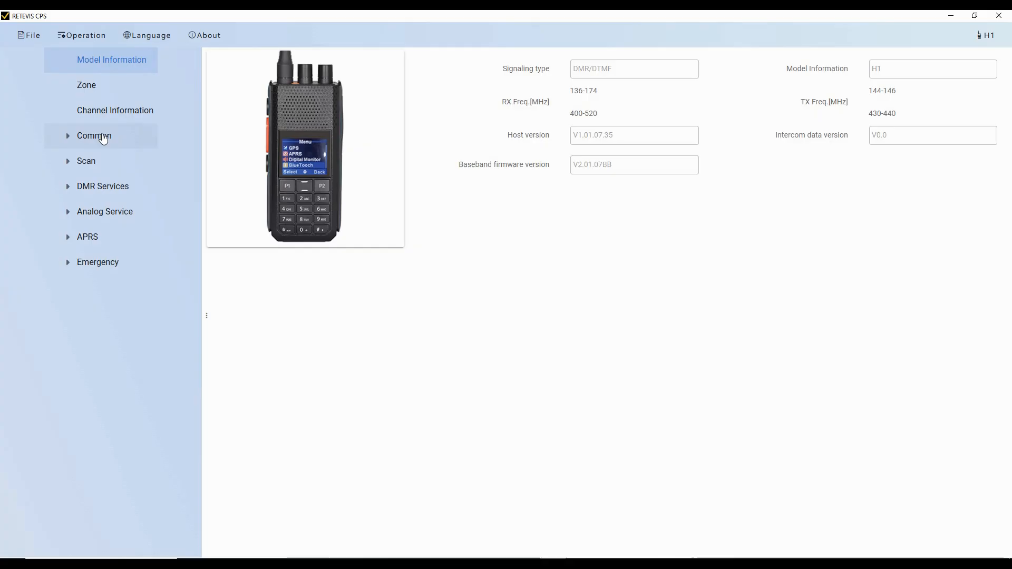
# Look through the zone list, the channel information table and the pages offered under the Common group
pyautogui.click(89, 88)
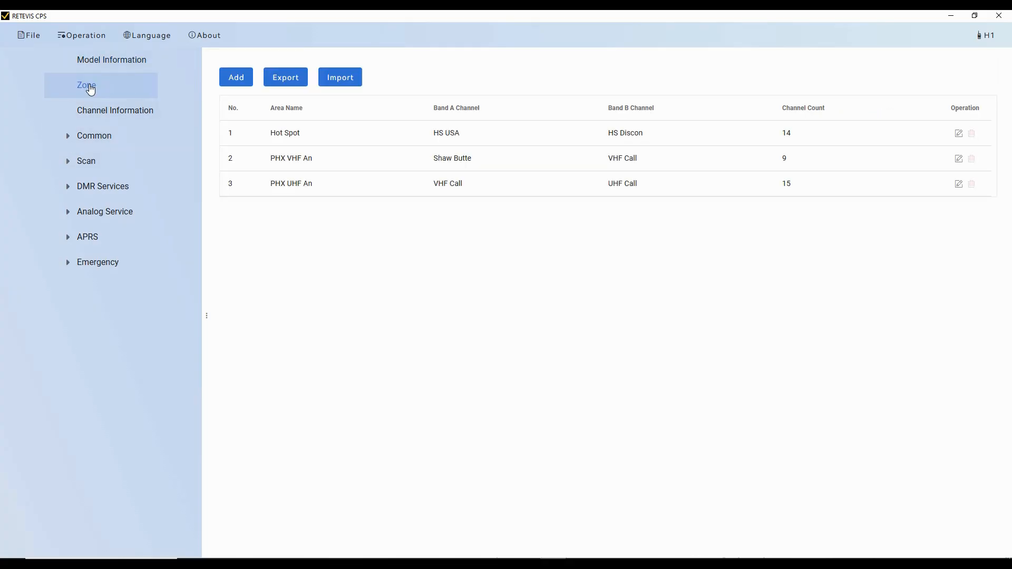
pyautogui.click(98, 112)
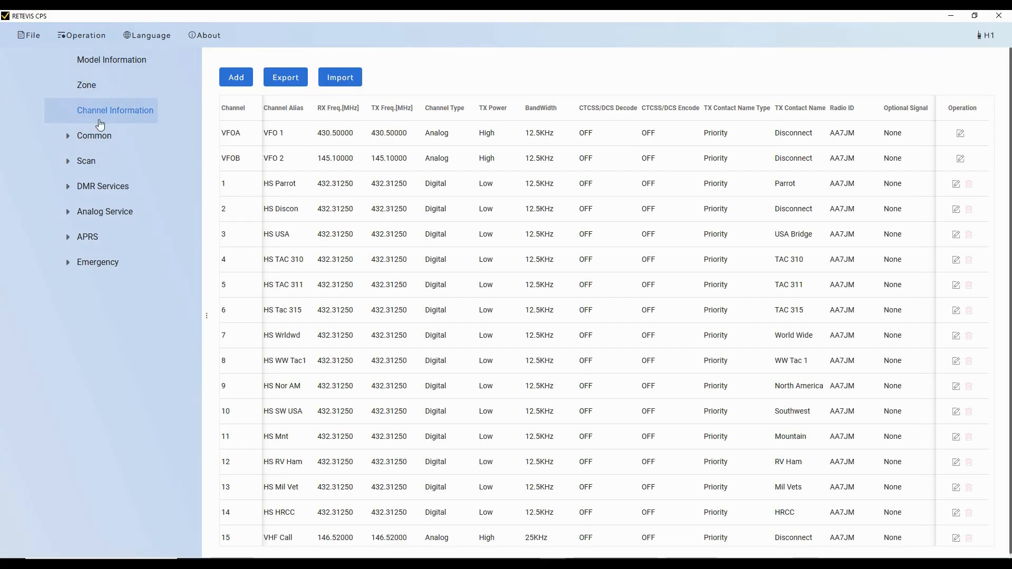
pyautogui.click(95, 138)
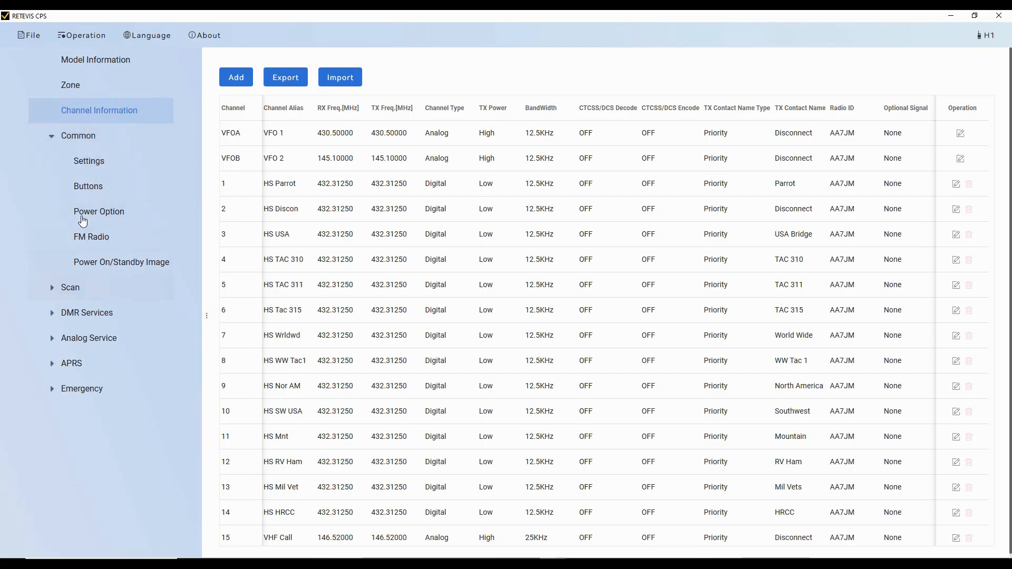
pyautogui.click(51, 136)
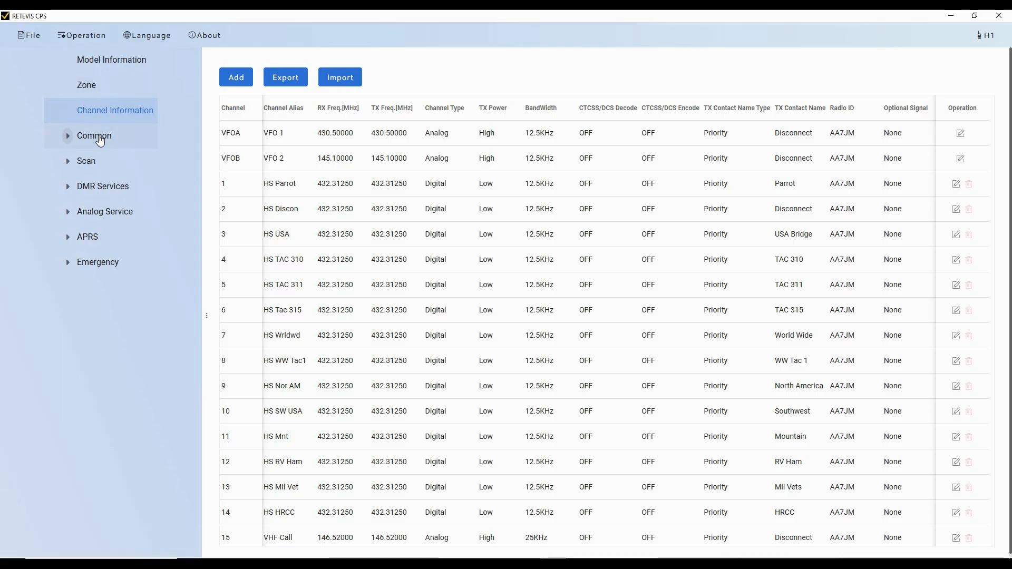
# Examine the DMR Services pages for encryption keys and quick text messages
pyautogui.click(68, 189)
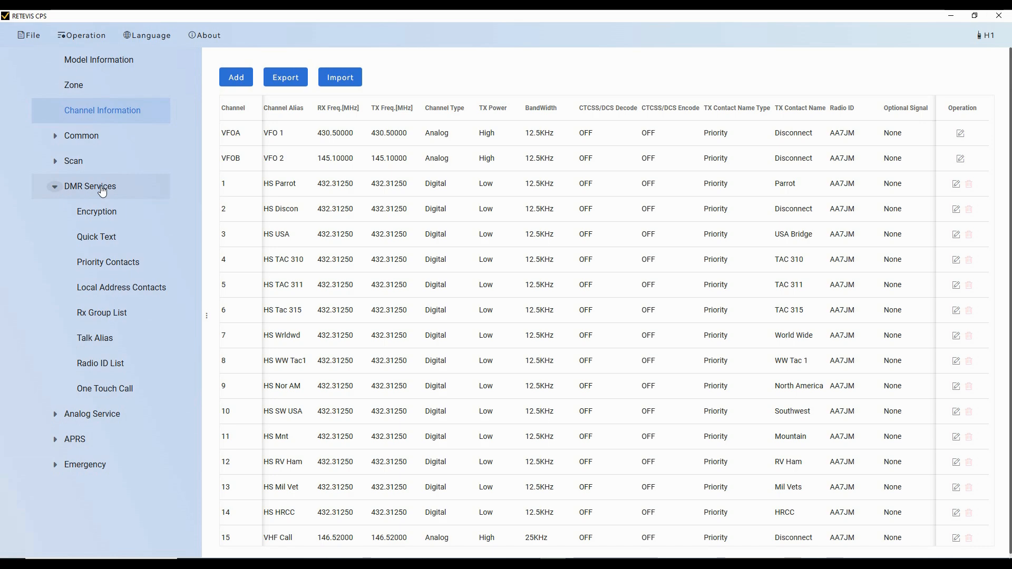
pyautogui.click(97, 215)
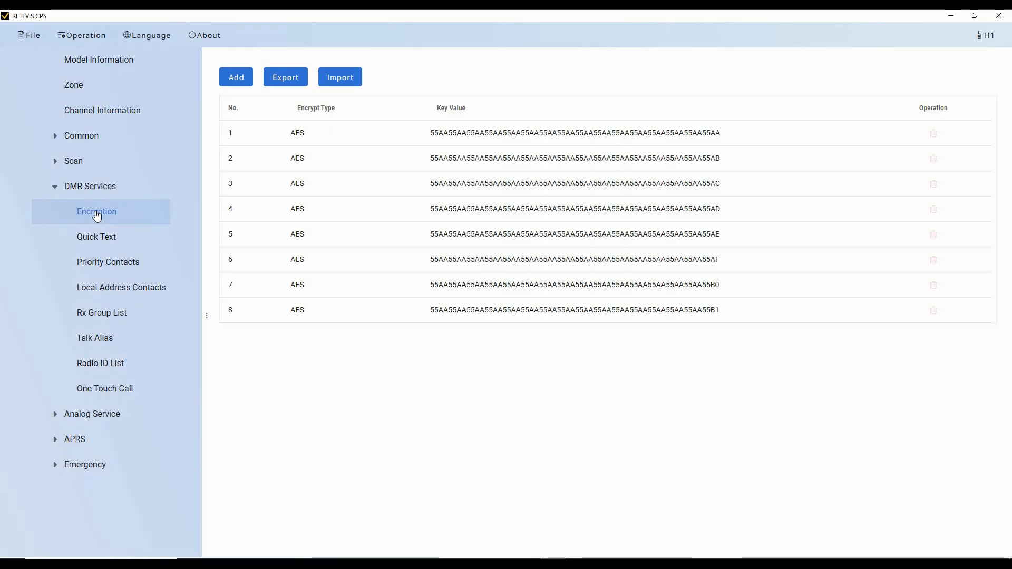
pyautogui.click(102, 240)
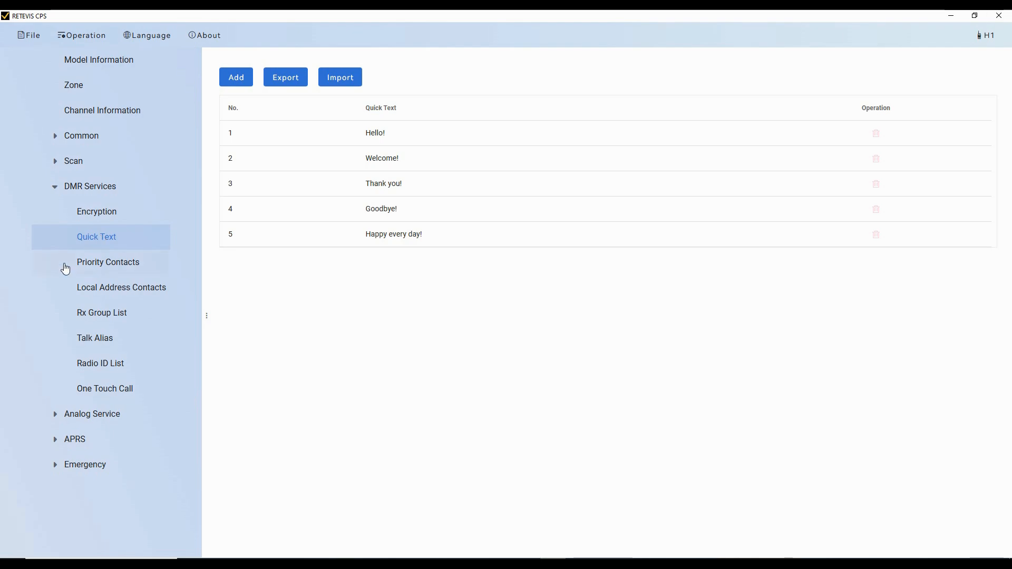
# Add a trial entry to the DMR priority contacts and delete it again
pyautogui.click(120, 265)
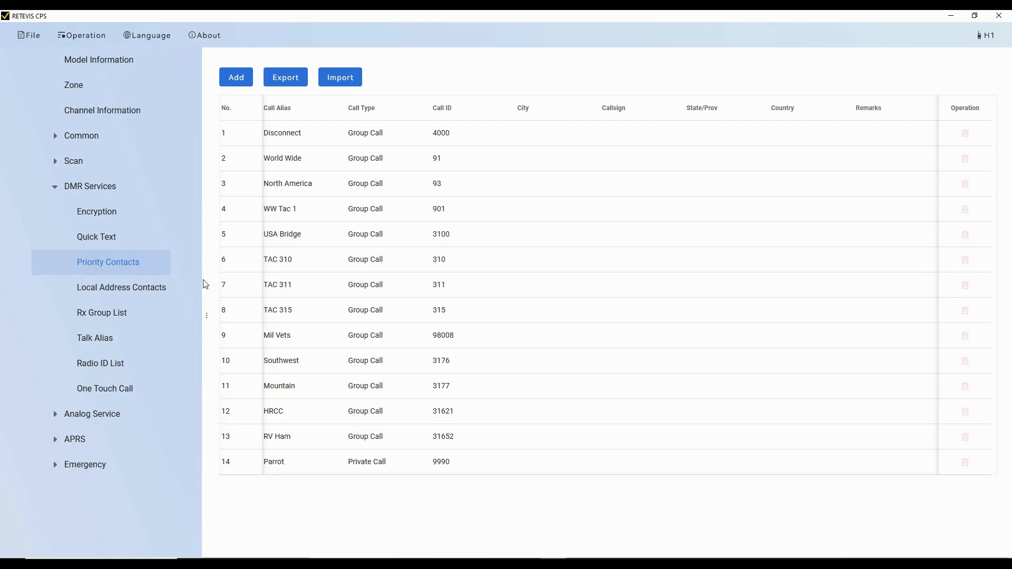
pyautogui.click(237, 80)
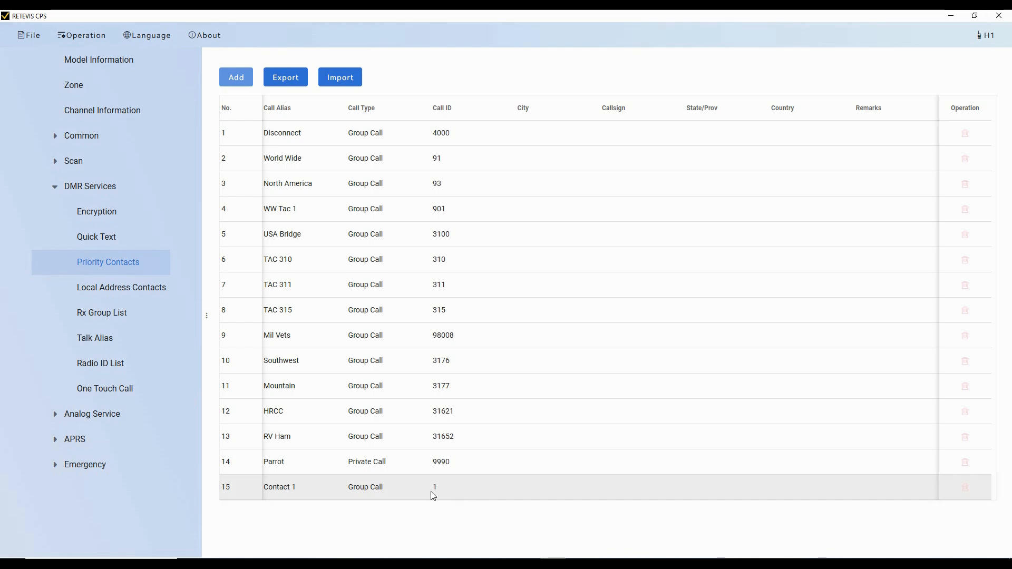
pyautogui.click(965, 487)
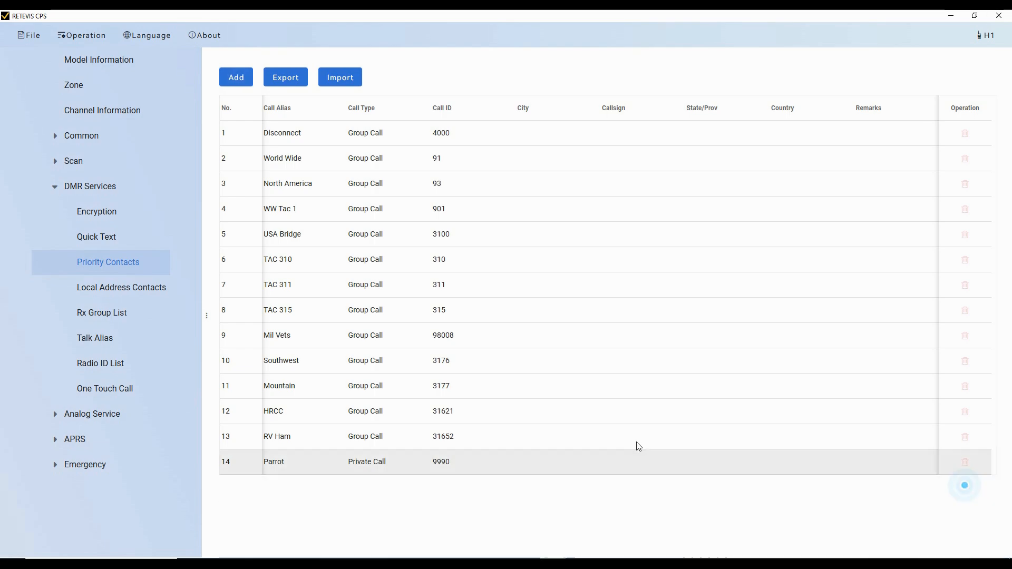
# View the local address contacts, and add a trial RX group, check its member options and delete it again
pyautogui.click(112, 294)
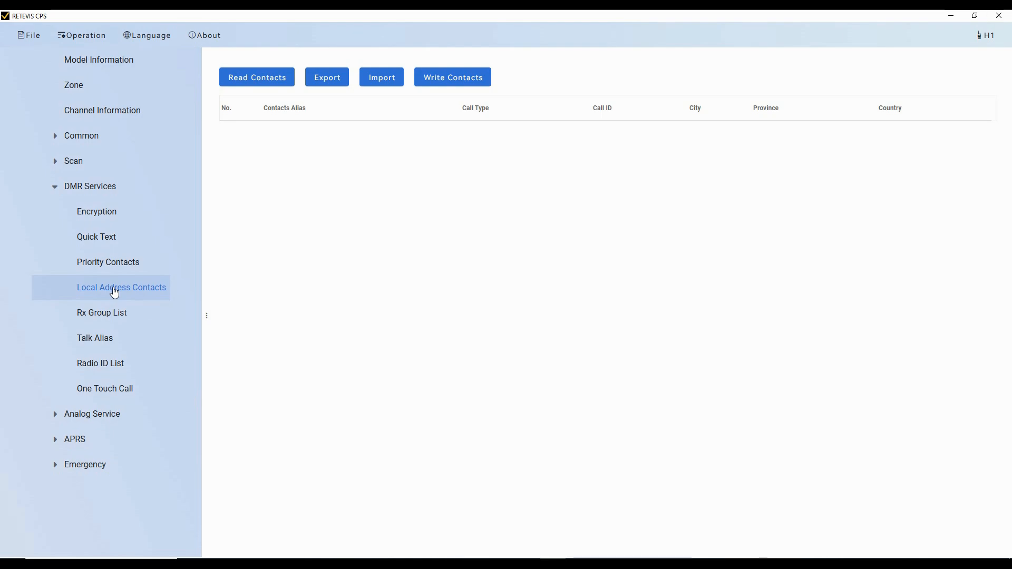
pyautogui.click(106, 319)
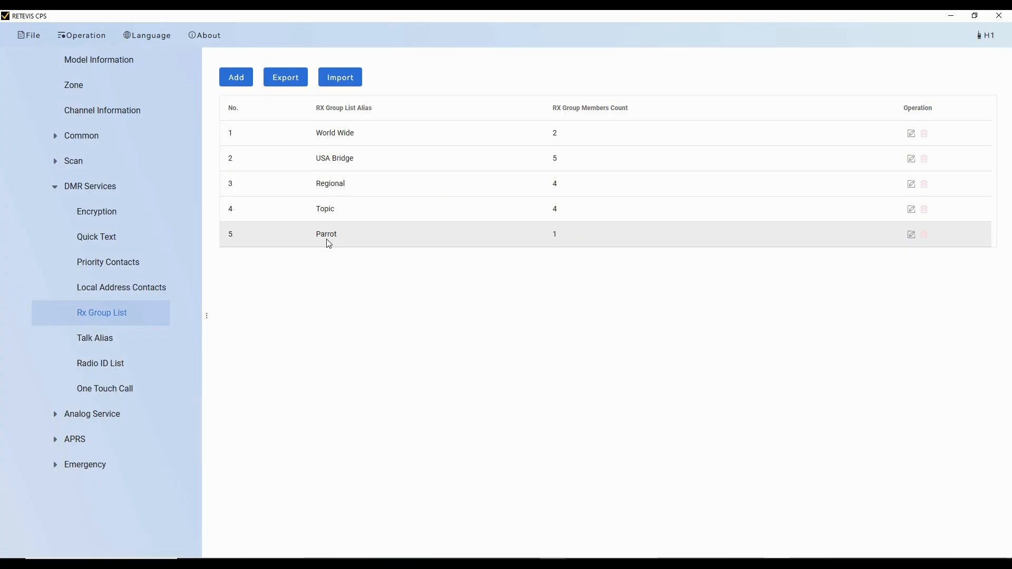
pyautogui.click(241, 81)
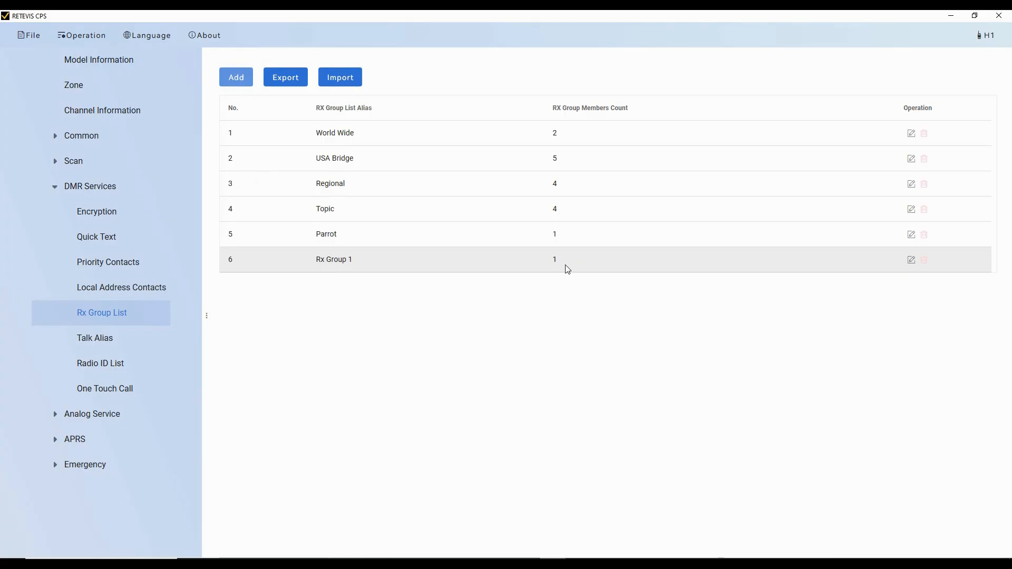
pyautogui.click(911, 261)
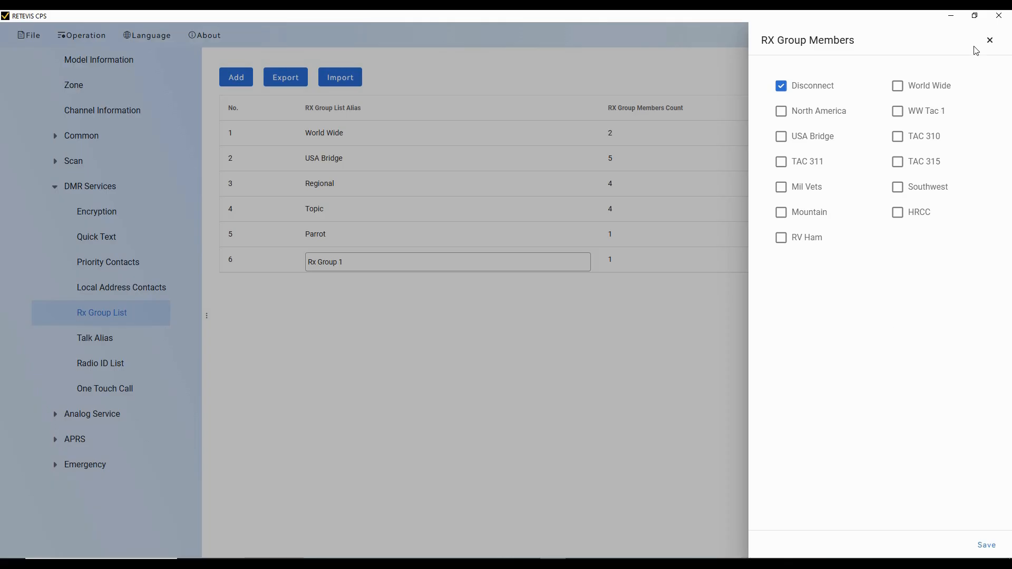
pyautogui.click(990, 42)
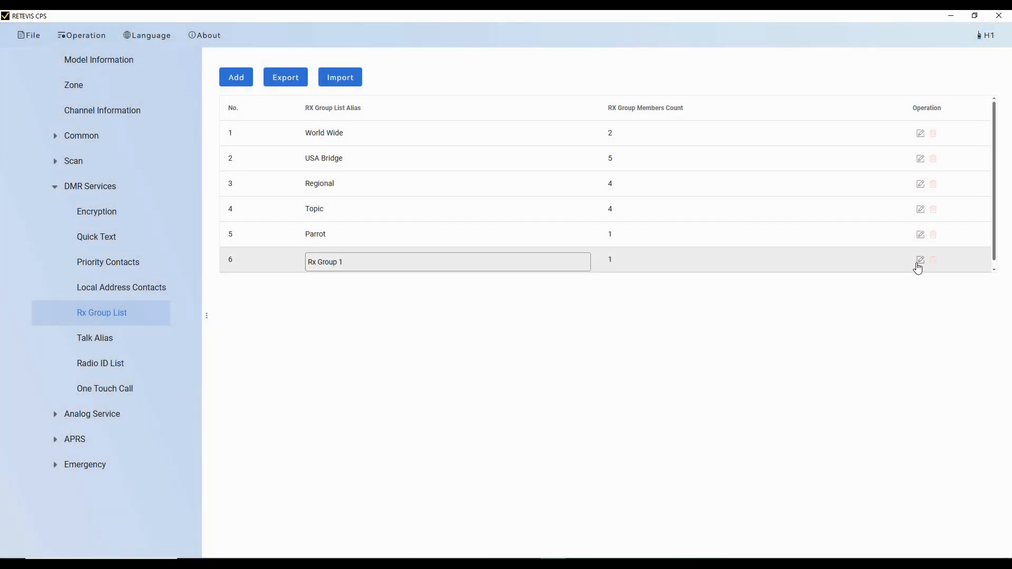
pyautogui.click(934, 262)
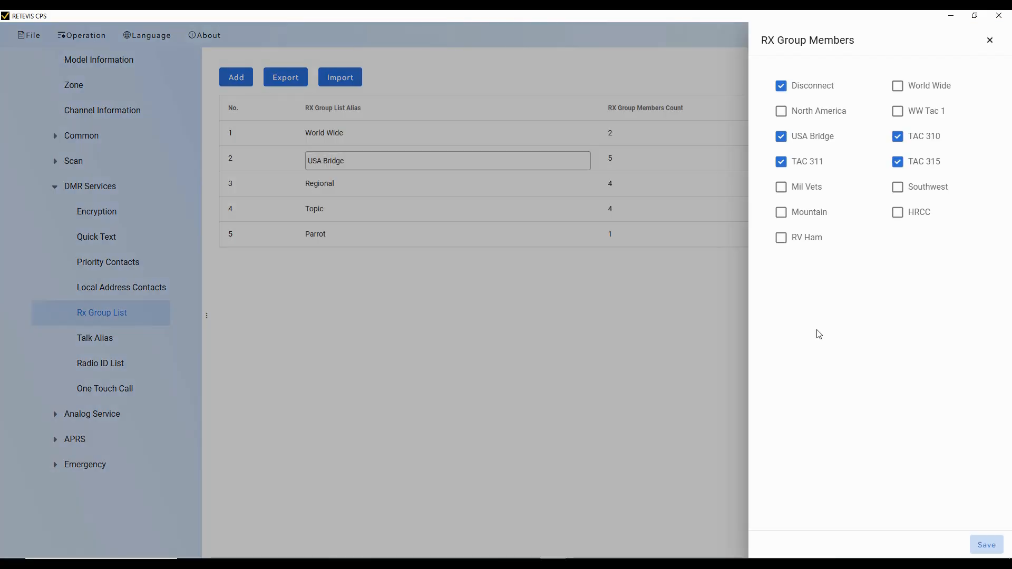
# Close the USA Bridge group's member list and review the Talk Alias, Radio ID List and One Touch Call pages
pyautogui.click(989, 41)
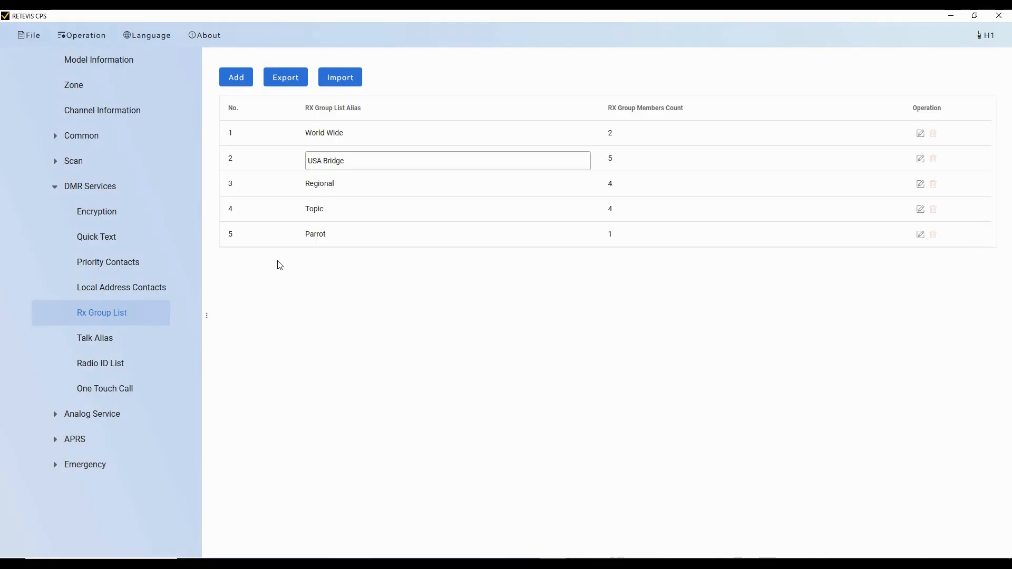
pyautogui.click(99, 345)
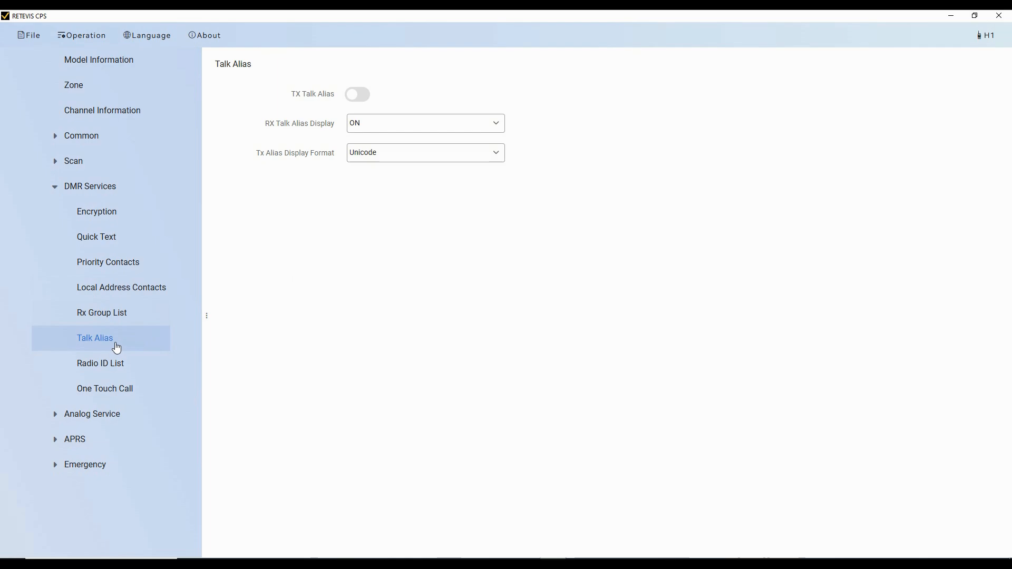
pyautogui.click(98, 372)
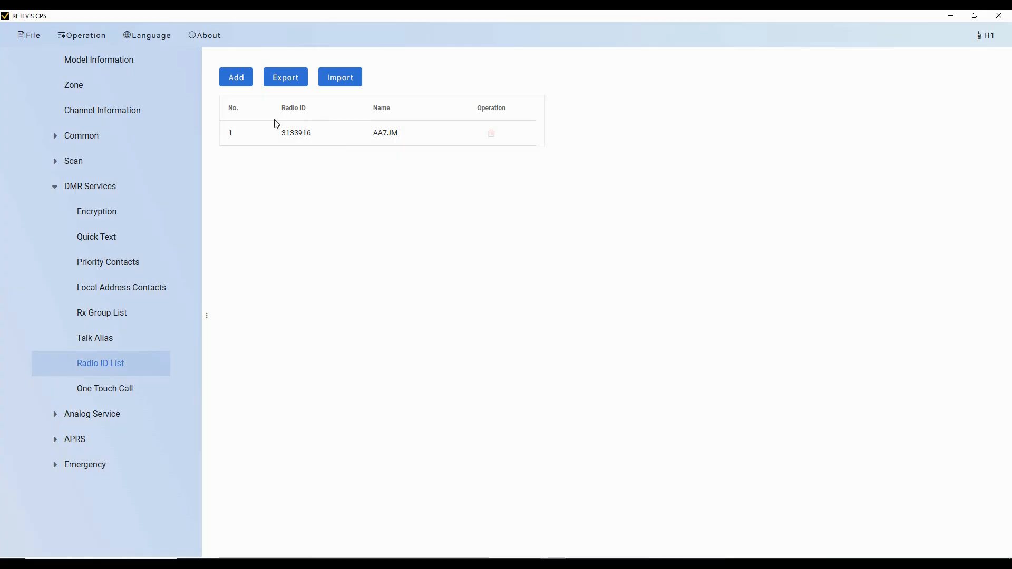
pyautogui.click(102, 394)
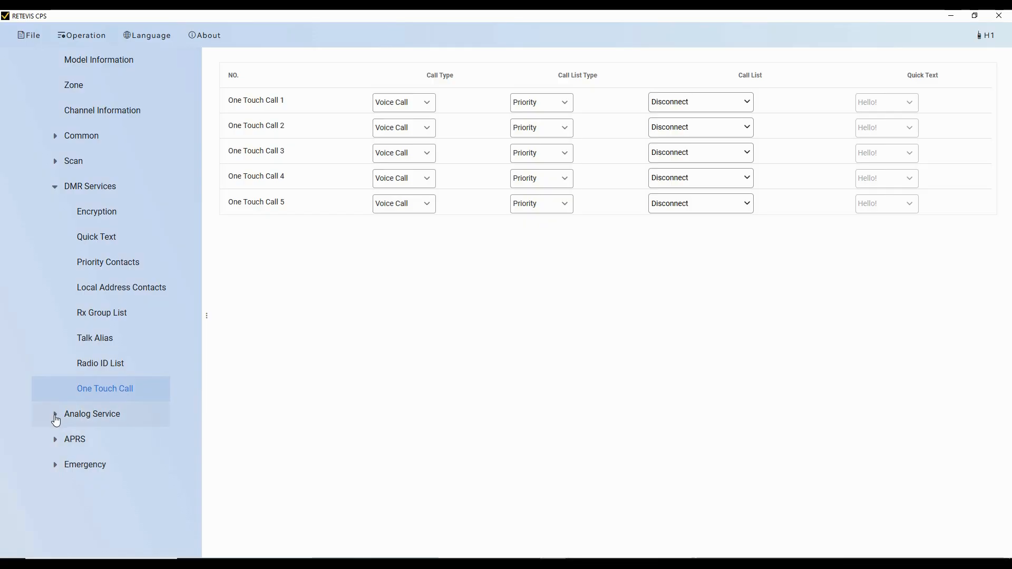
# Examine the APRS Common, Analog APRS and Digital APRS settings, including the available choices for My Symbol
pyautogui.click(57, 418)
pyautogui.click(54, 417)
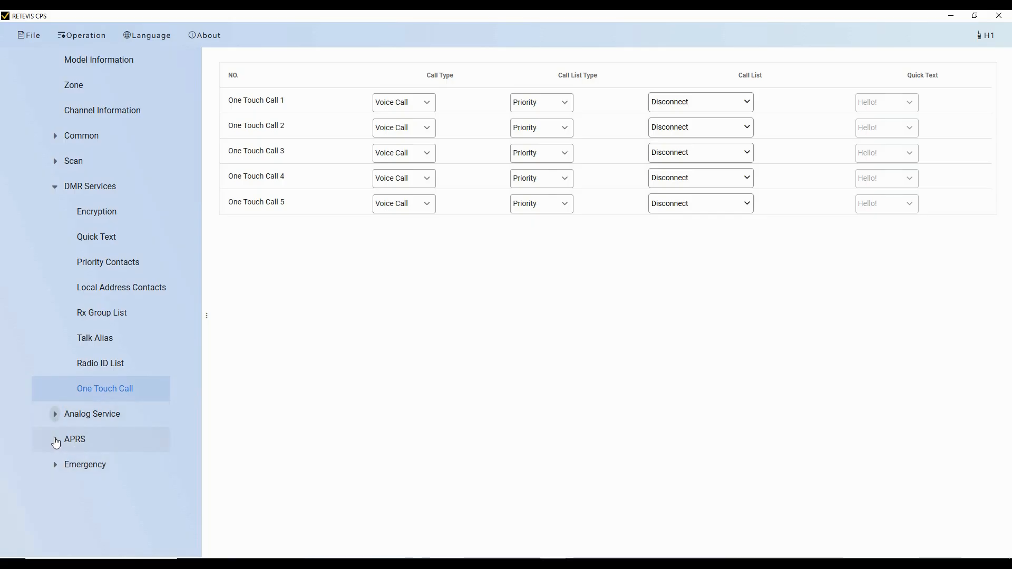
pyautogui.click(55, 443)
pyautogui.click(112, 468)
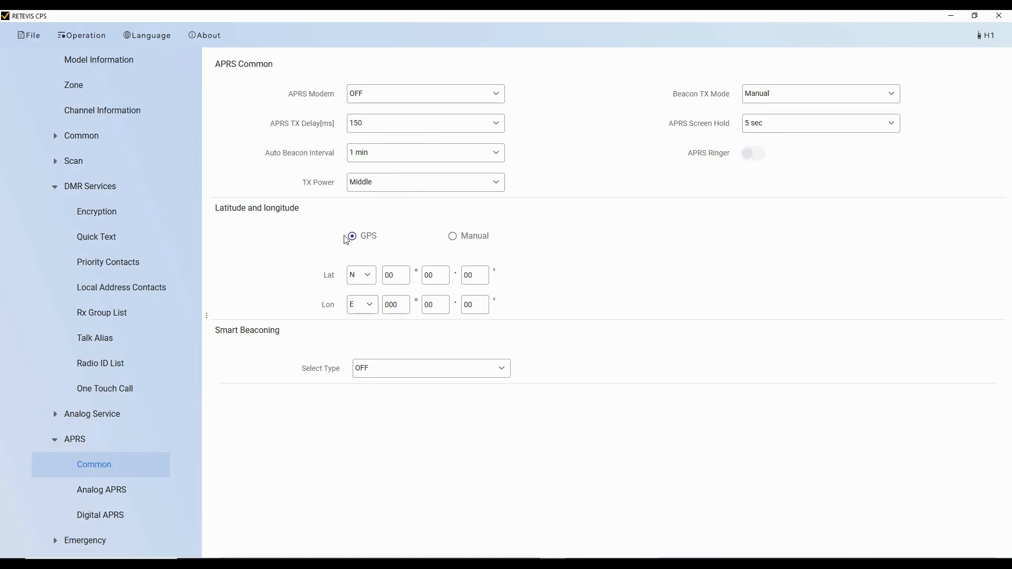
pyautogui.click(93, 502)
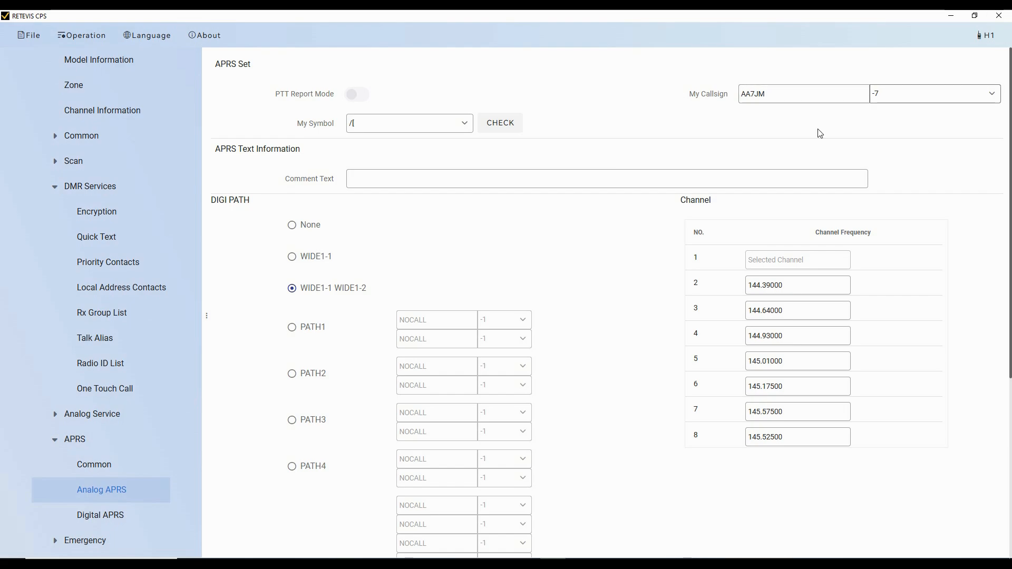
pyautogui.click(466, 126)
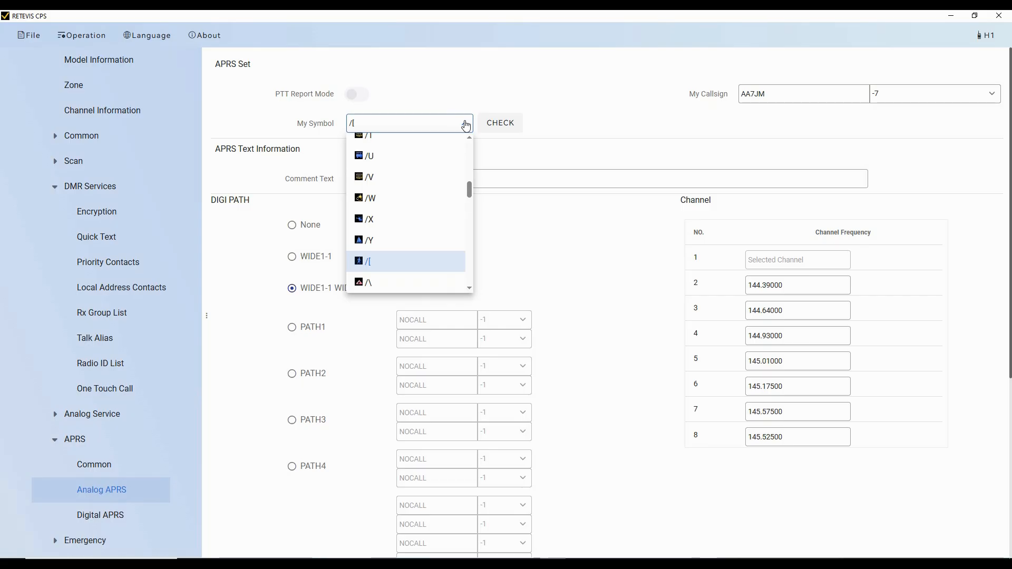
pyautogui.click(466, 125)
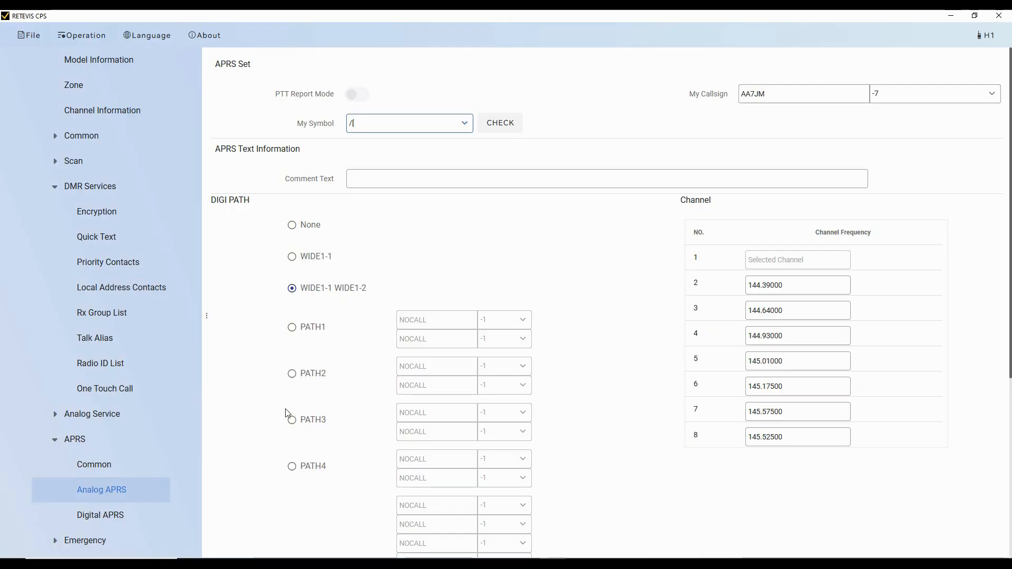
pyautogui.click(107, 517)
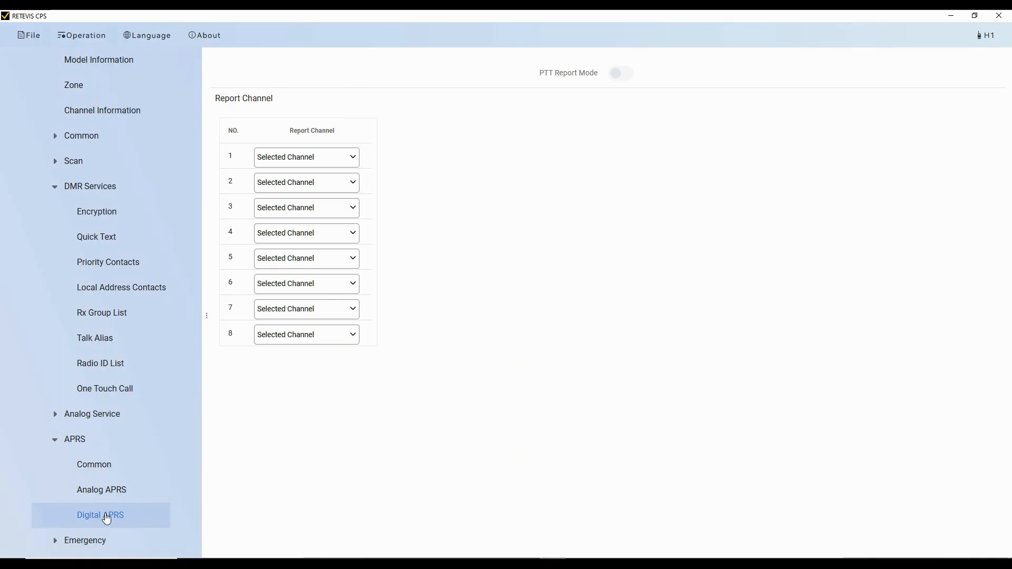
pyautogui.click(56, 441)
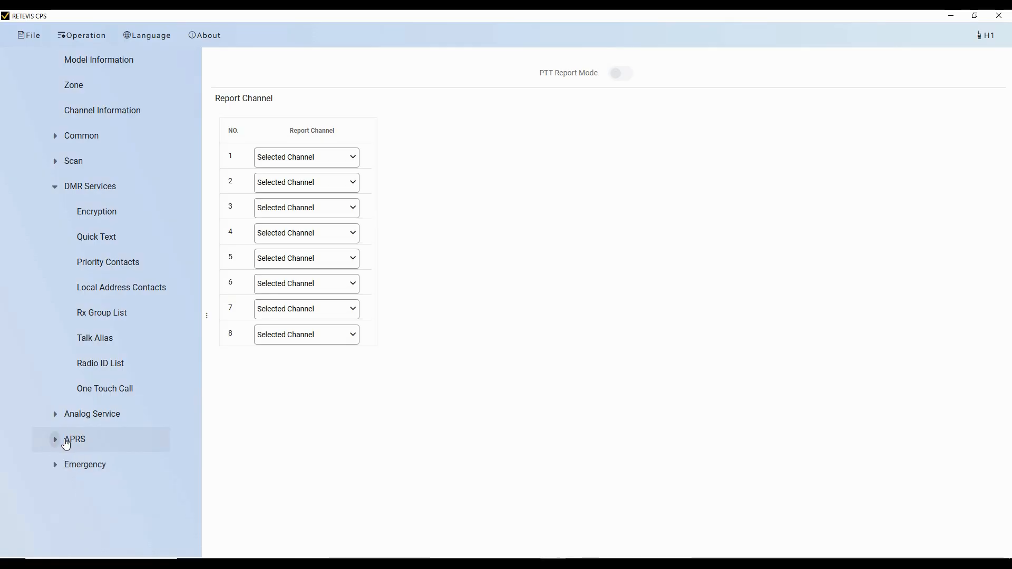
# Review the Lone Worker and Man Down options in the Emergency Setting page
pyautogui.click(55, 466)
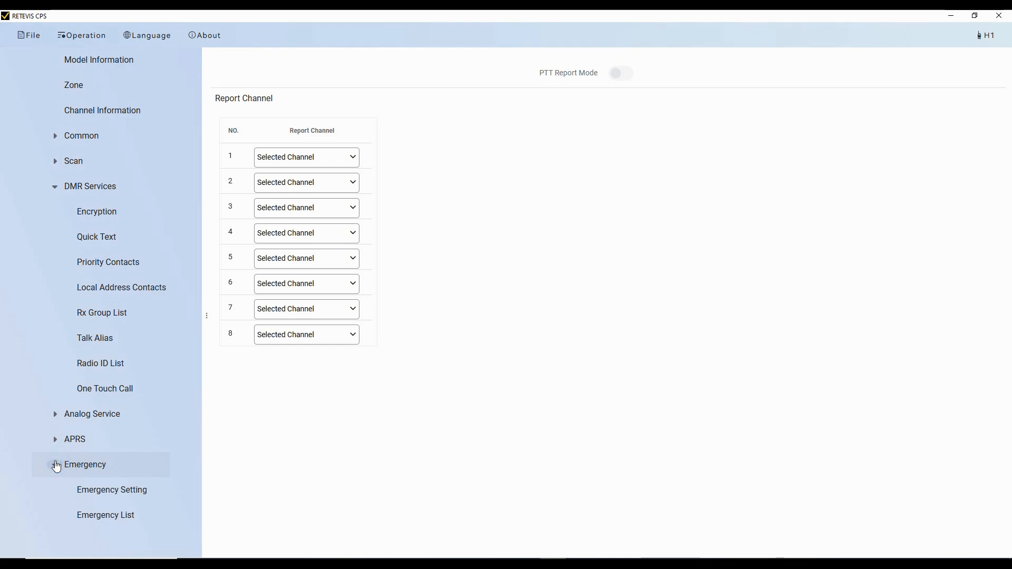
pyautogui.click(119, 499)
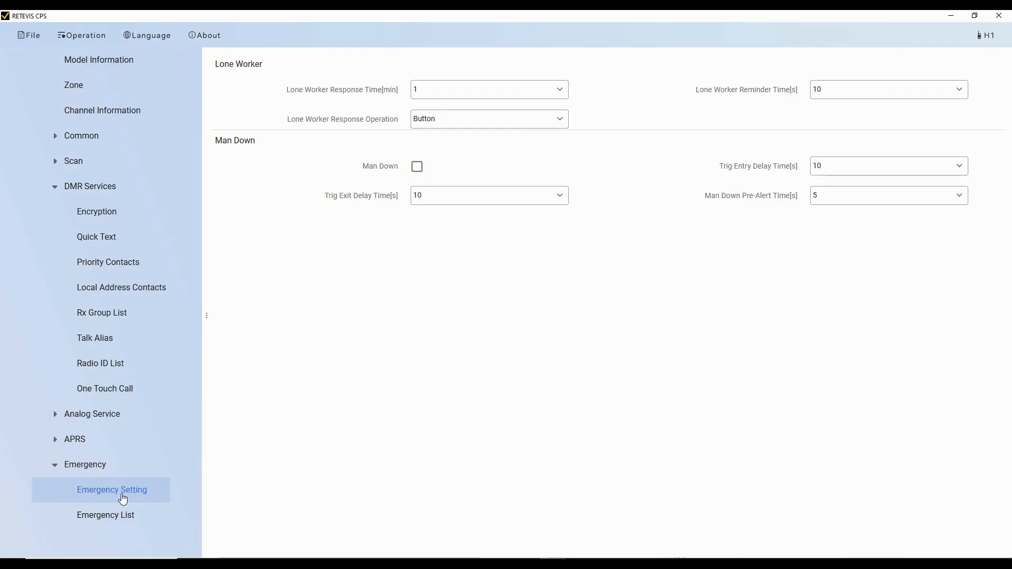
pyautogui.click(55, 466)
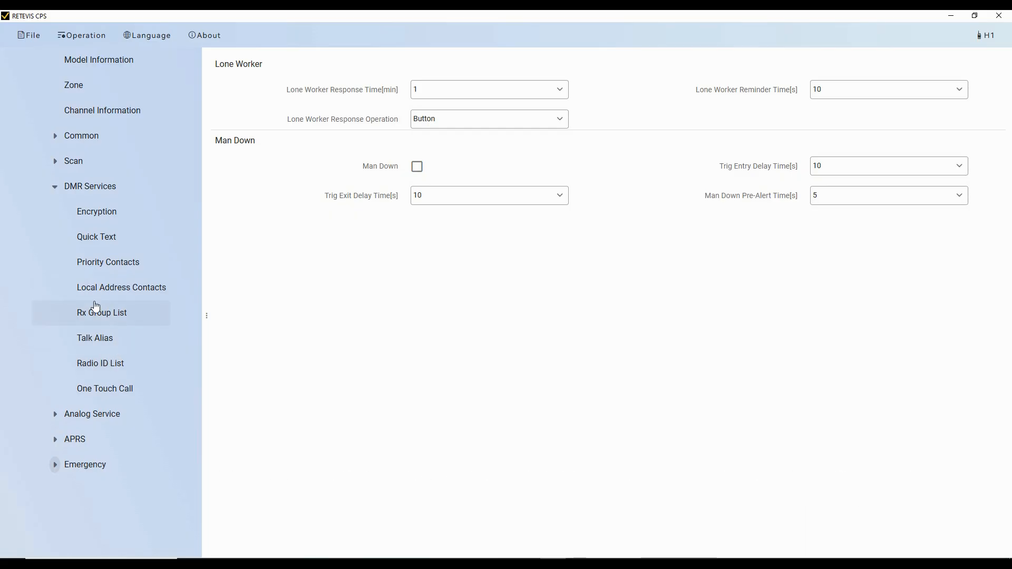
# Review the channel list in Channel Information, from the VFO entries through the digital hotspot and analog repeater channels
pyautogui.click(119, 115)
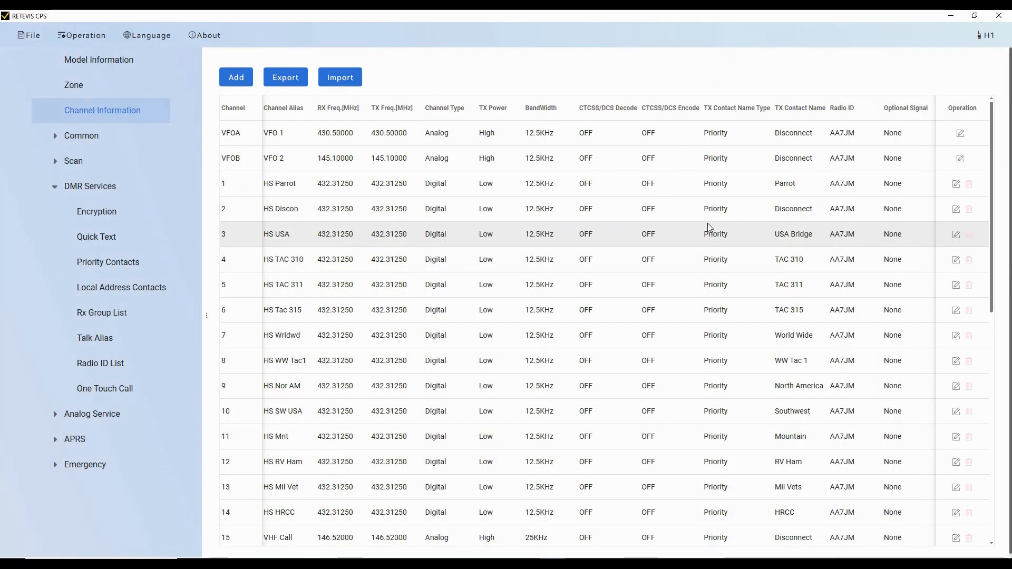
pyautogui.scroll(-7, 436, 208)
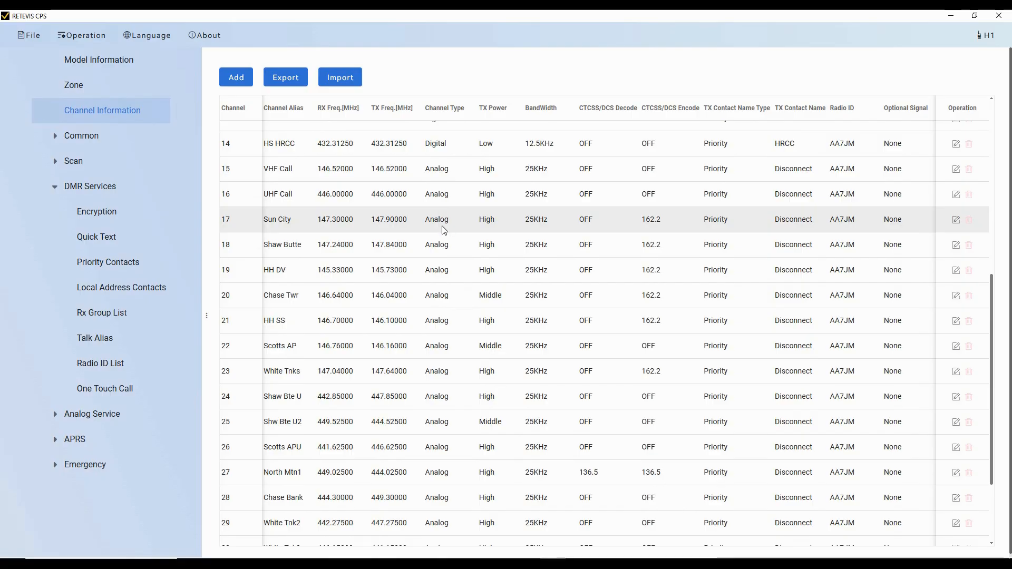
pyautogui.scroll(7, 435, 211)
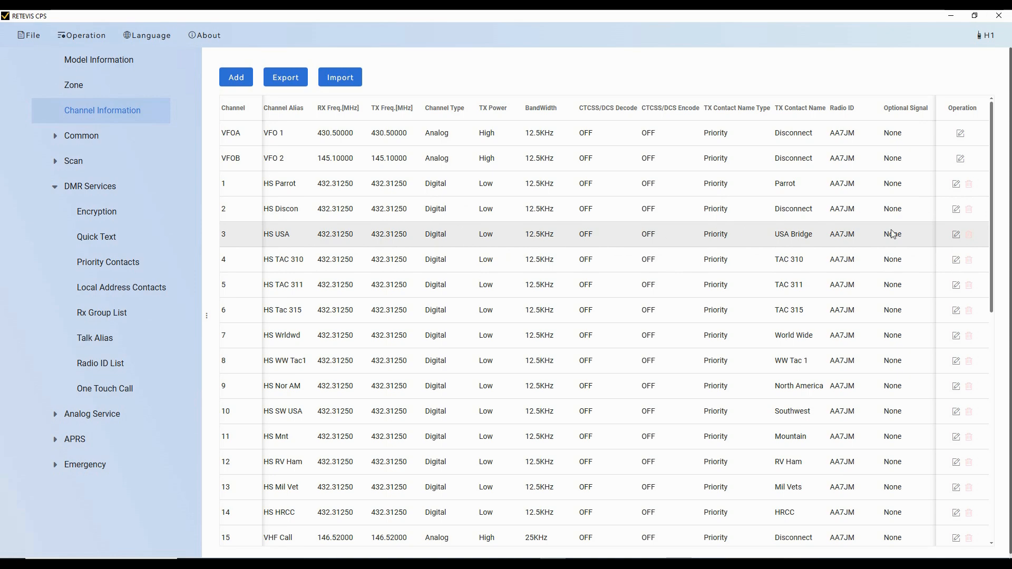
# Open the HS USA channel for editing and examine its Common and Digital Section settings
pyautogui.click(956, 235)
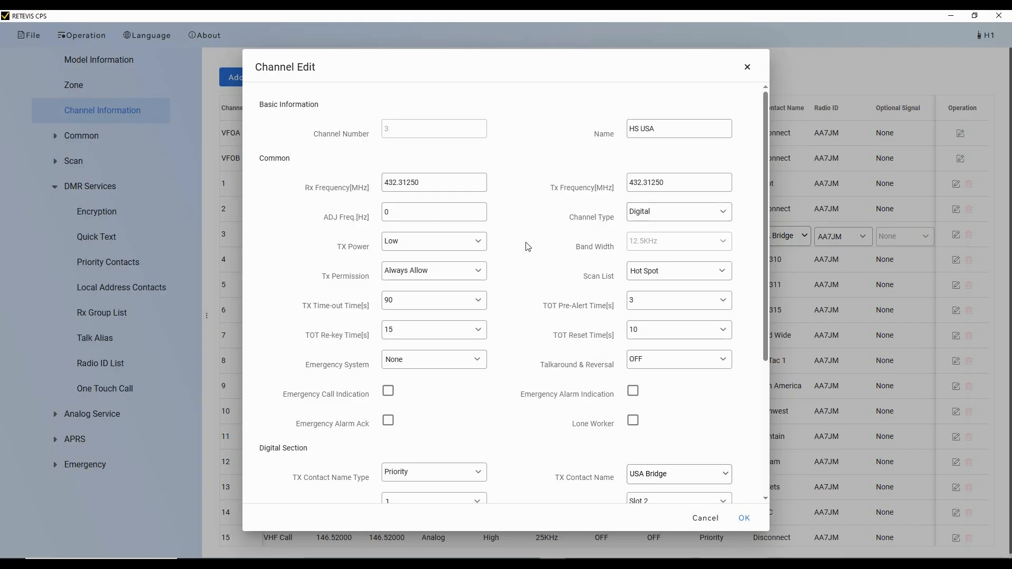
pyautogui.scroll(-4, 527, 247)
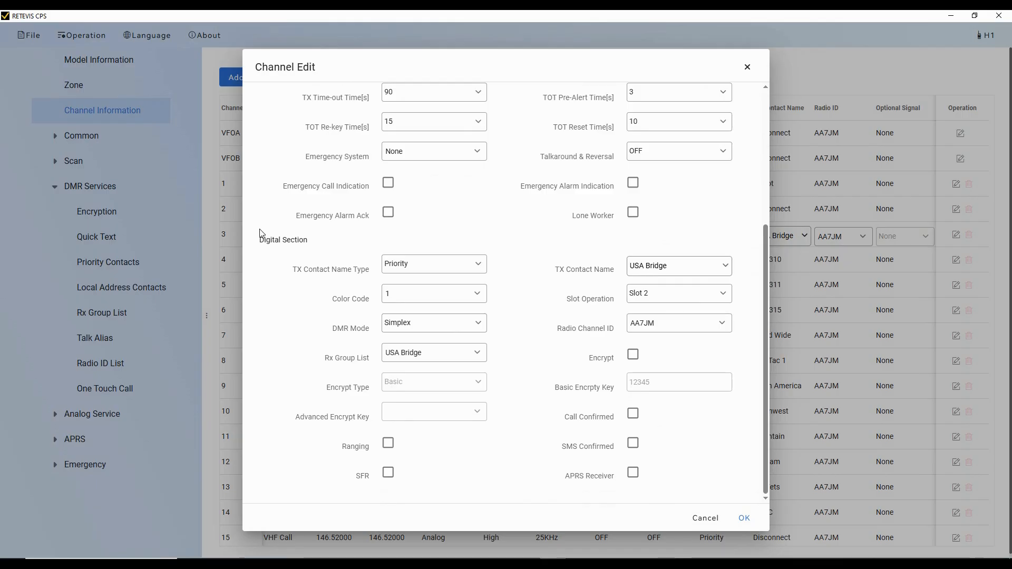
pyautogui.scroll(4, 553, 232)
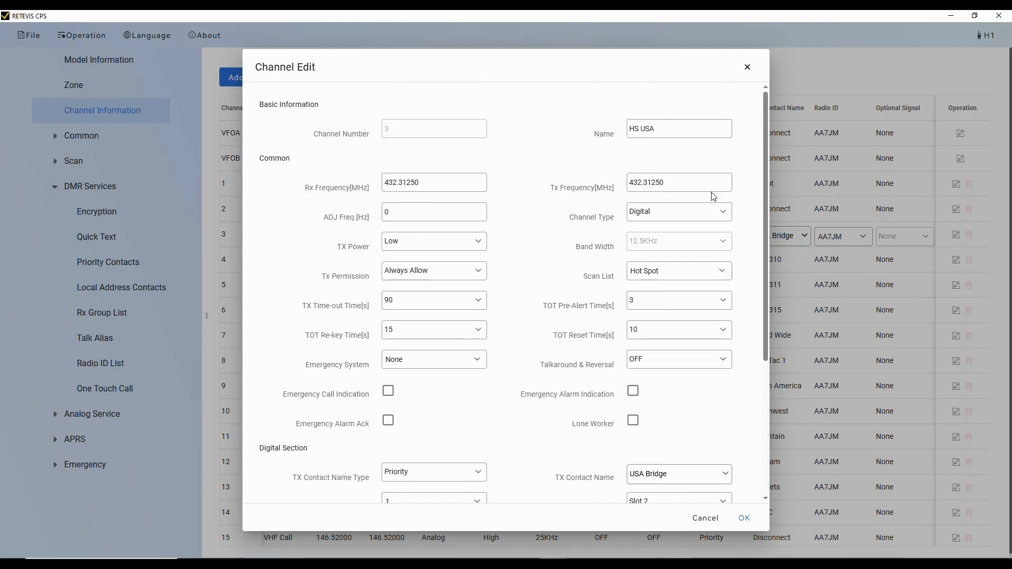
pyautogui.scroll(-4, 509, 367)
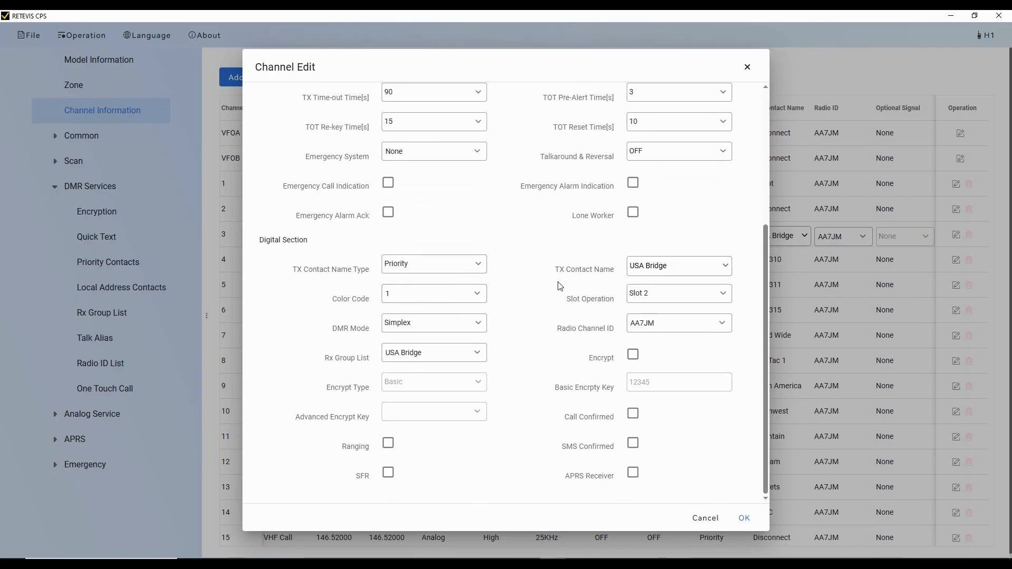
pyautogui.scroll(3, 546, 272)
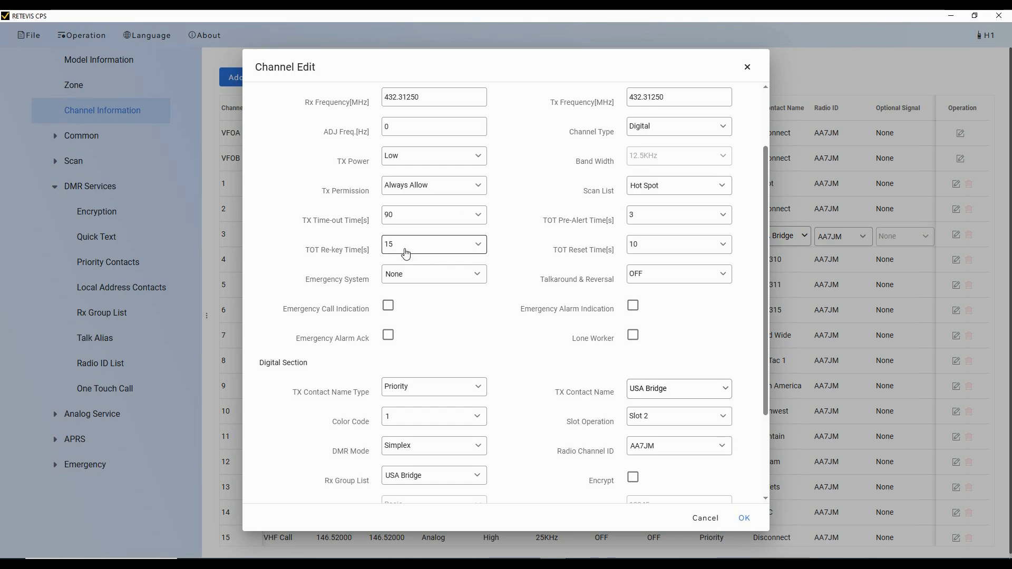
pyautogui.scroll(-2, 522, 291)
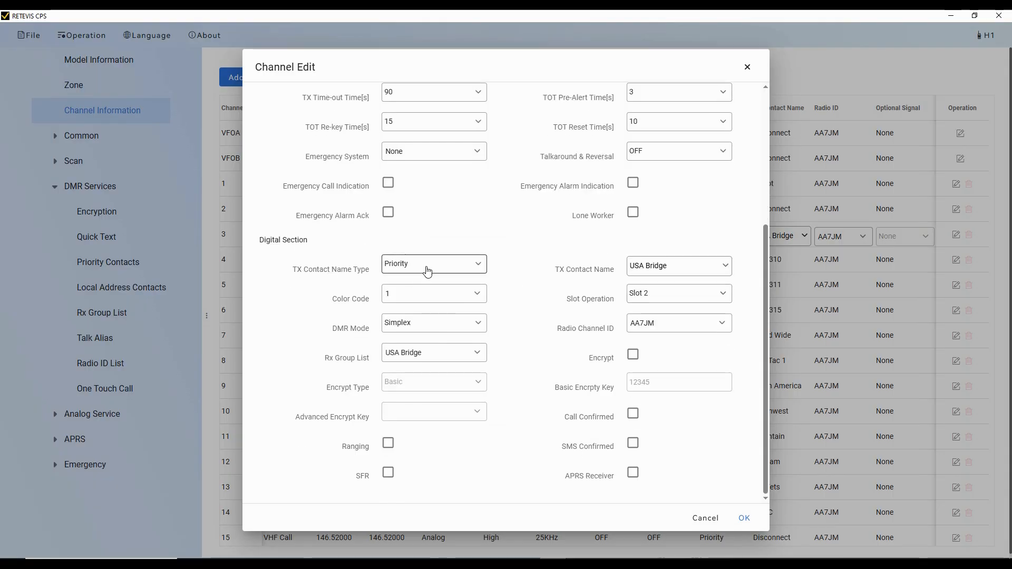
# Check HS USA's TX Contact Name Type, TX Contact Name and Radio Channel ID choices, keep Priority as the type, and accept the channel settings
pyautogui.click(478, 267)
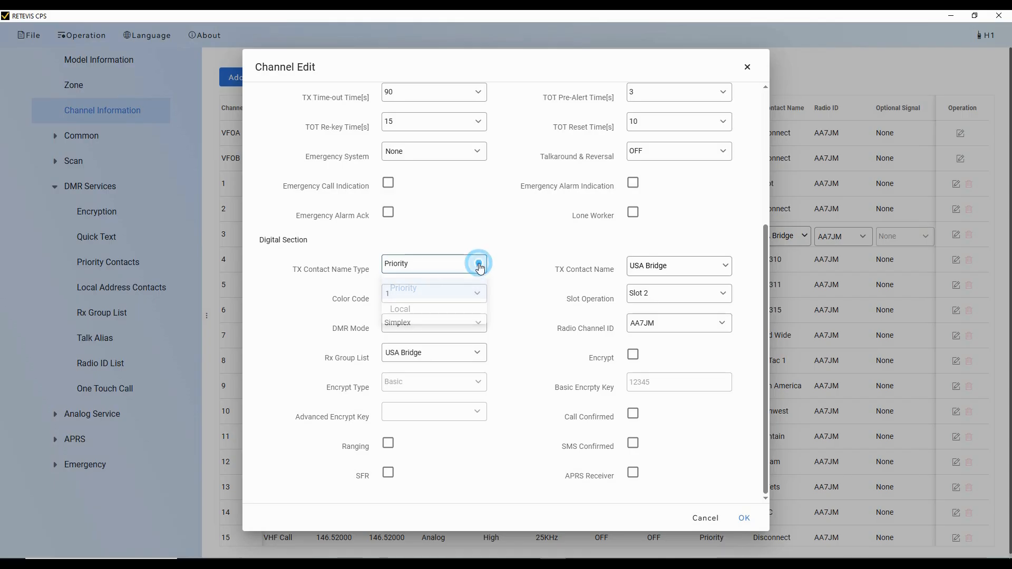
pyautogui.click(404, 288)
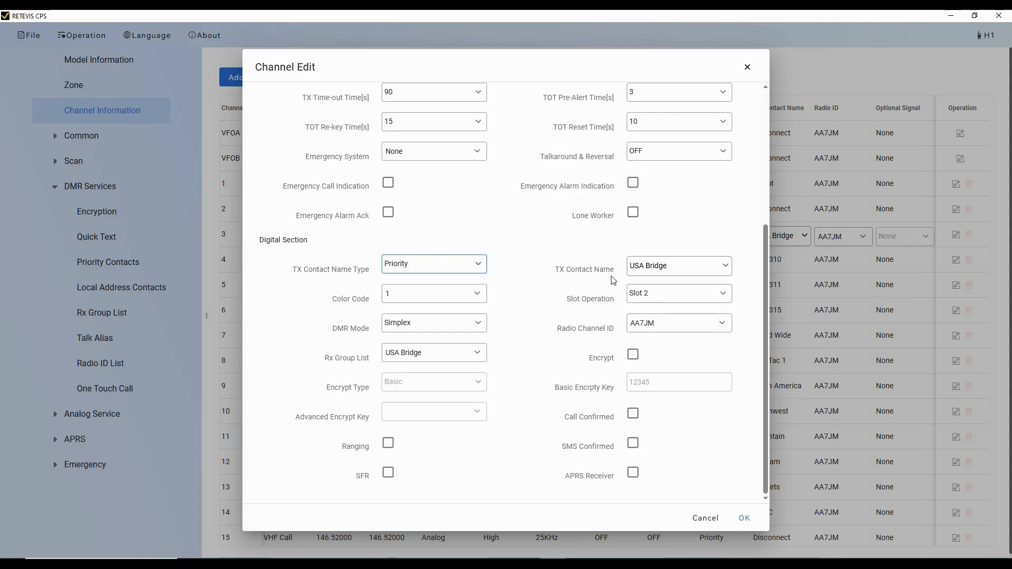
pyautogui.click(729, 268)
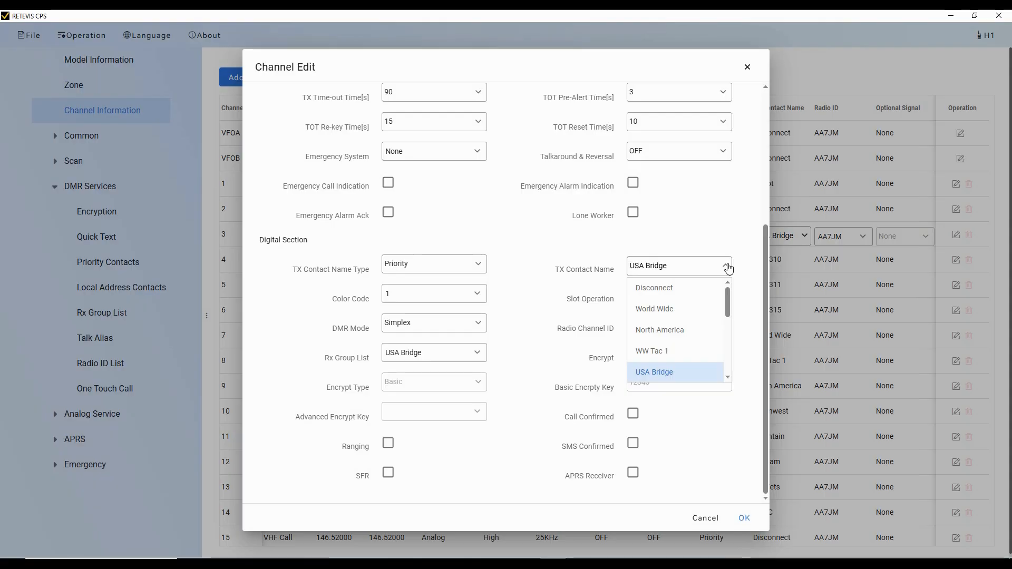
pyautogui.click(728, 268)
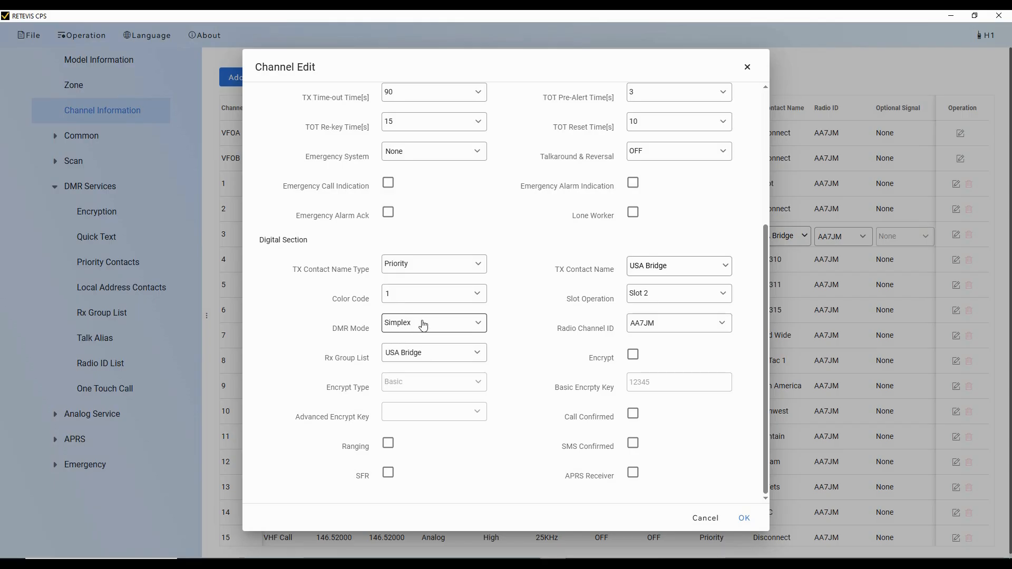
pyautogui.click(722, 324)
pyautogui.click(720, 322)
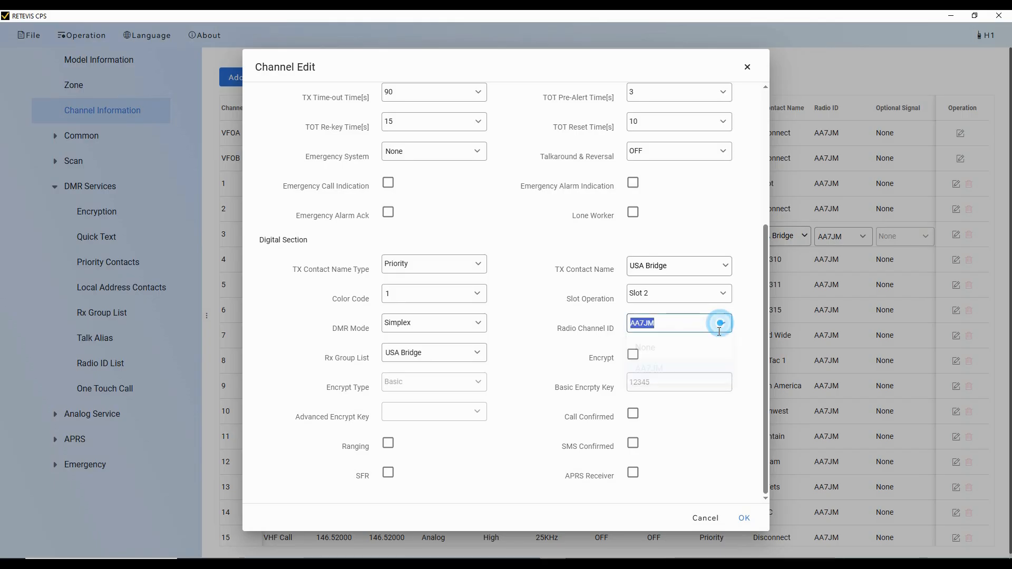
pyautogui.click(568, 334)
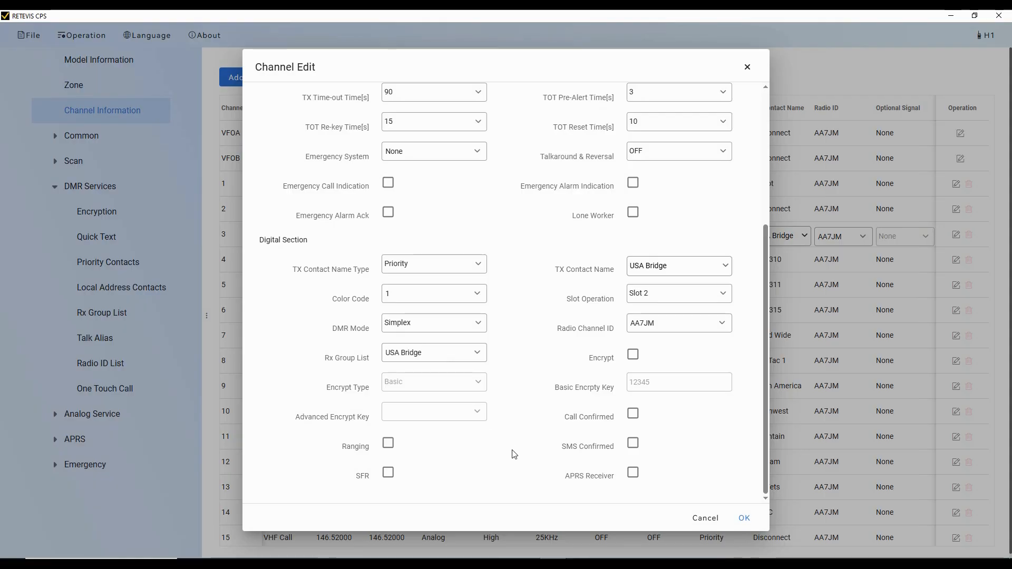
pyautogui.scroll(5, 492, 444)
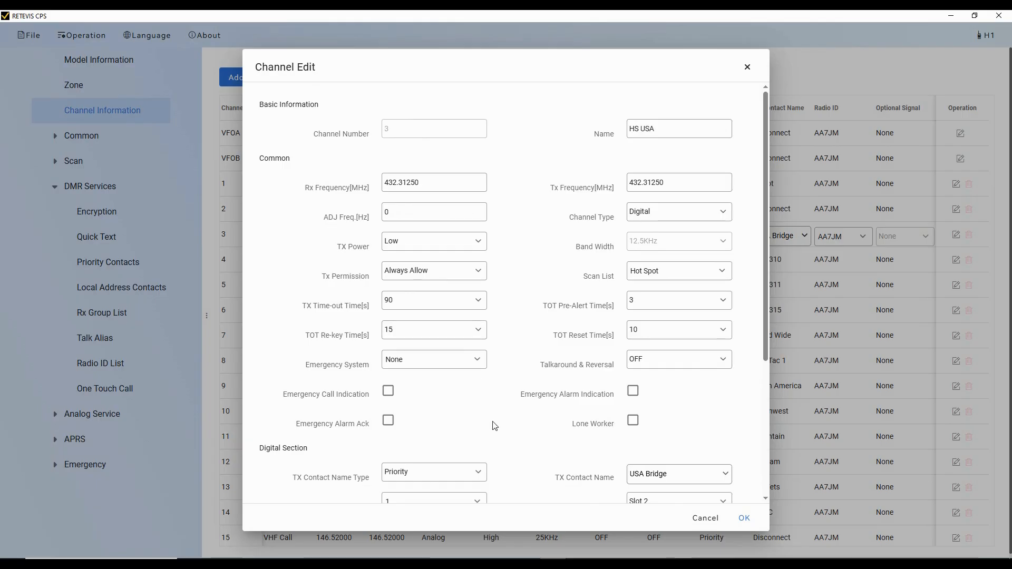
pyautogui.scroll(-3, 495, 426)
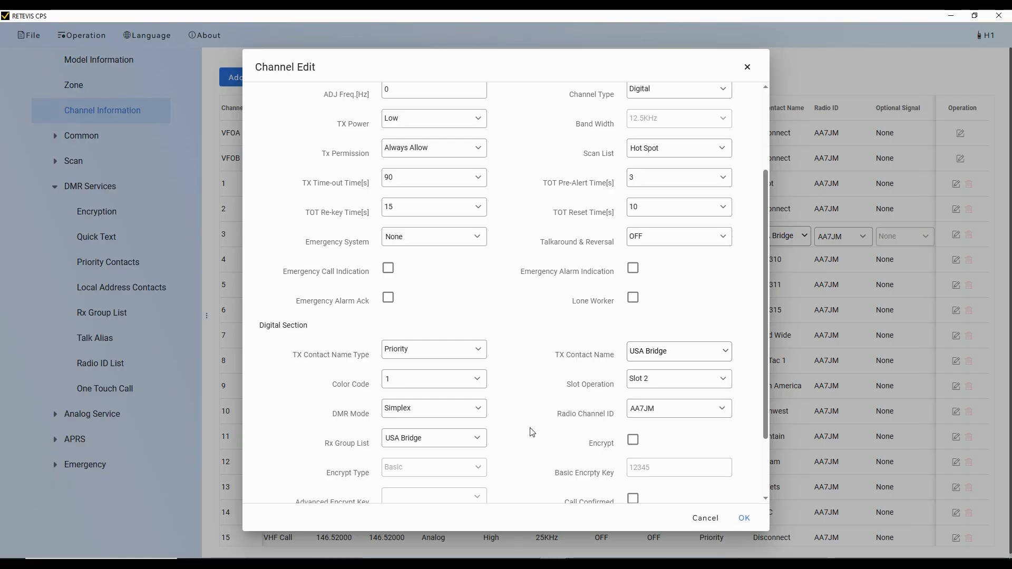
pyautogui.click(744, 517)
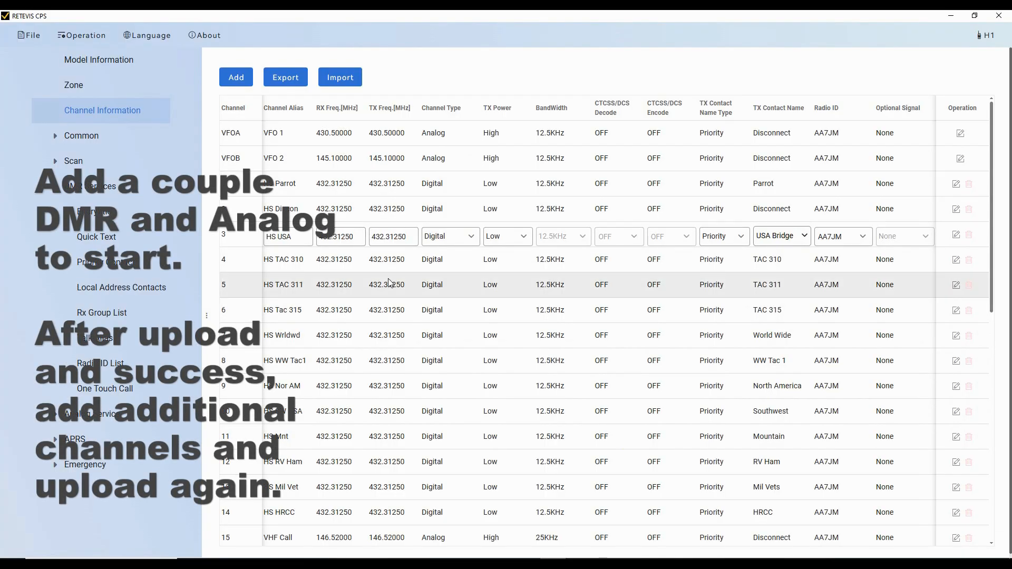
# Open the analog channel Scotts APU, examine its Common and Analog Section settings, and accept them
pyautogui.scroll(-2, 480, 341)
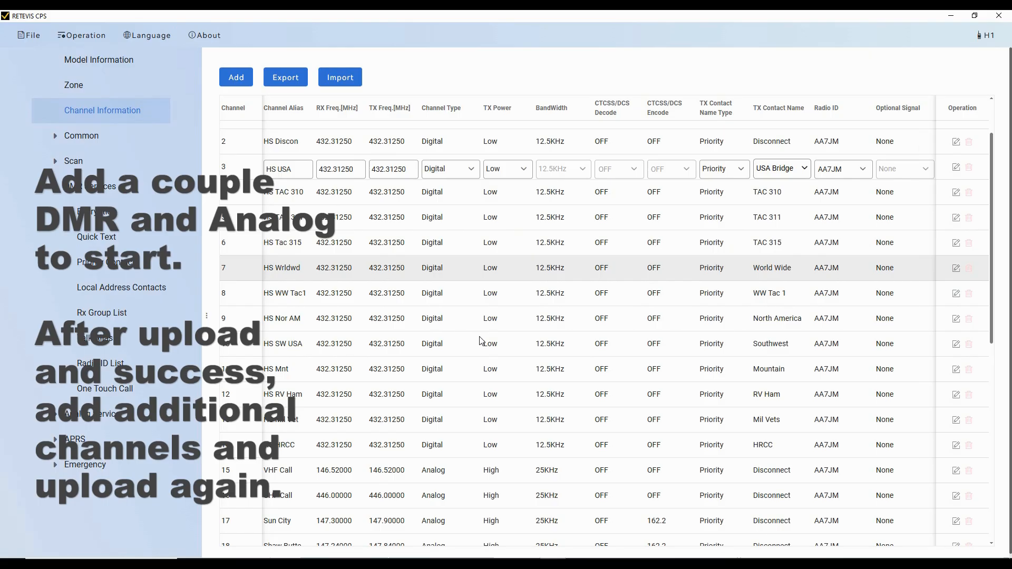
pyautogui.scroll(-12, 480, 341)
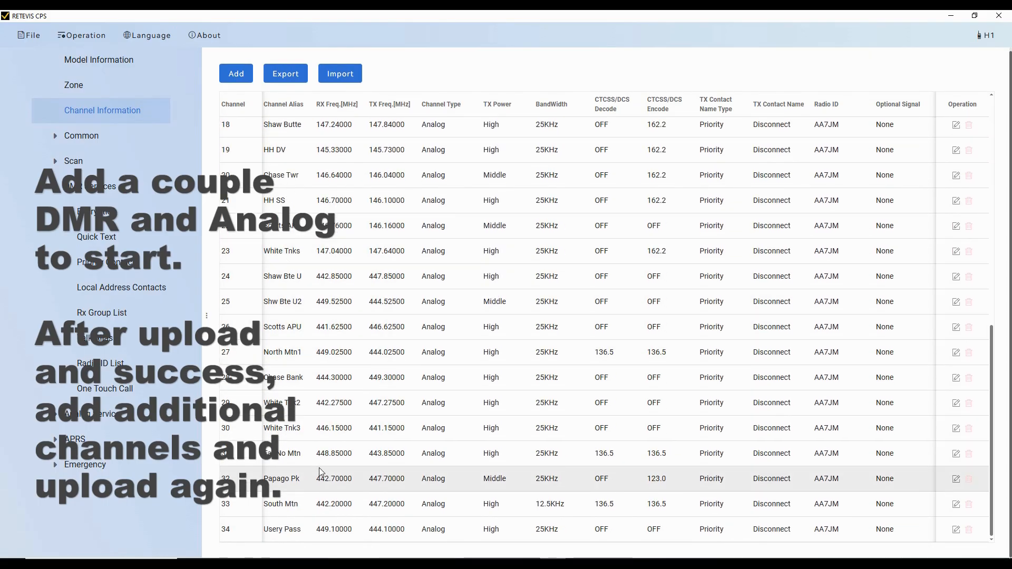
pyautogui.click(956, 328)
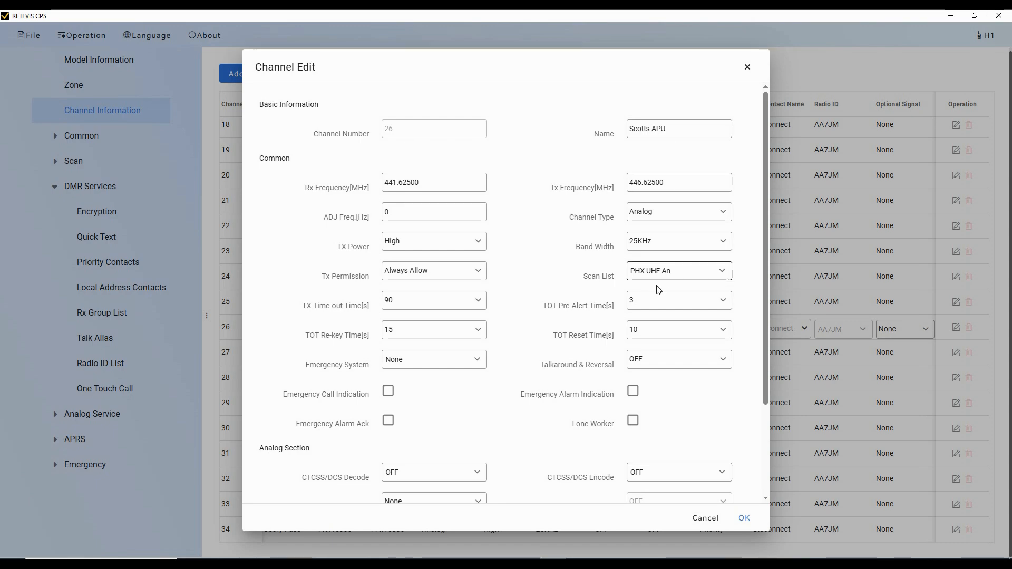
pyautogui.scroll(-3, 274, 353)
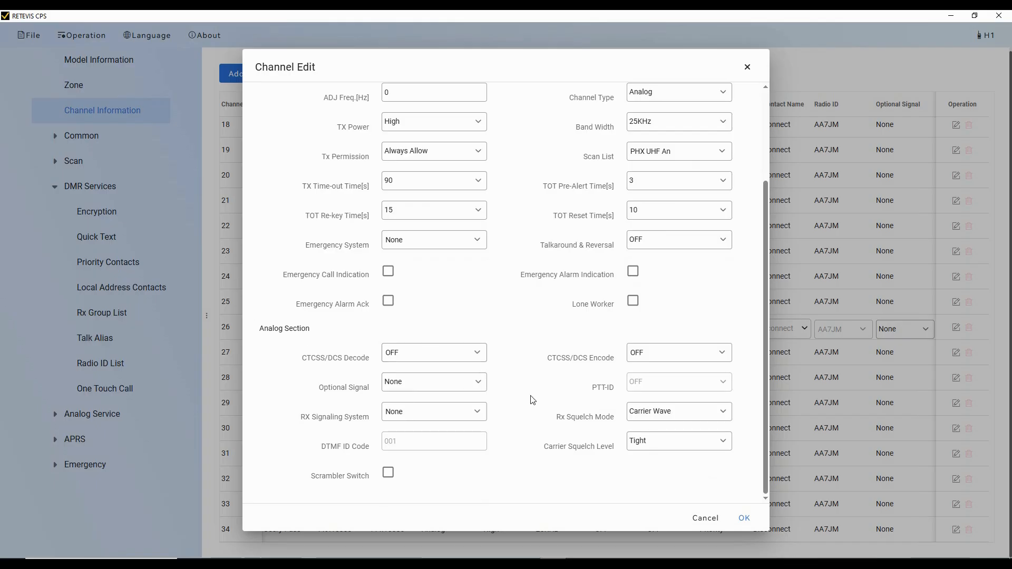
pyautogui.scroll(3, 531, 399)
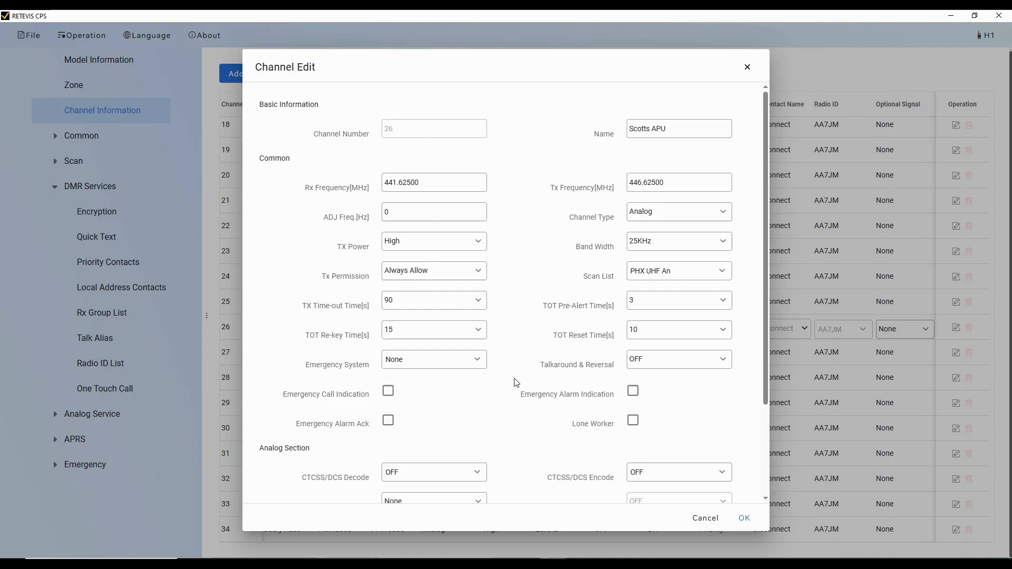
pyautogui.scroll(-3, 496, 380)
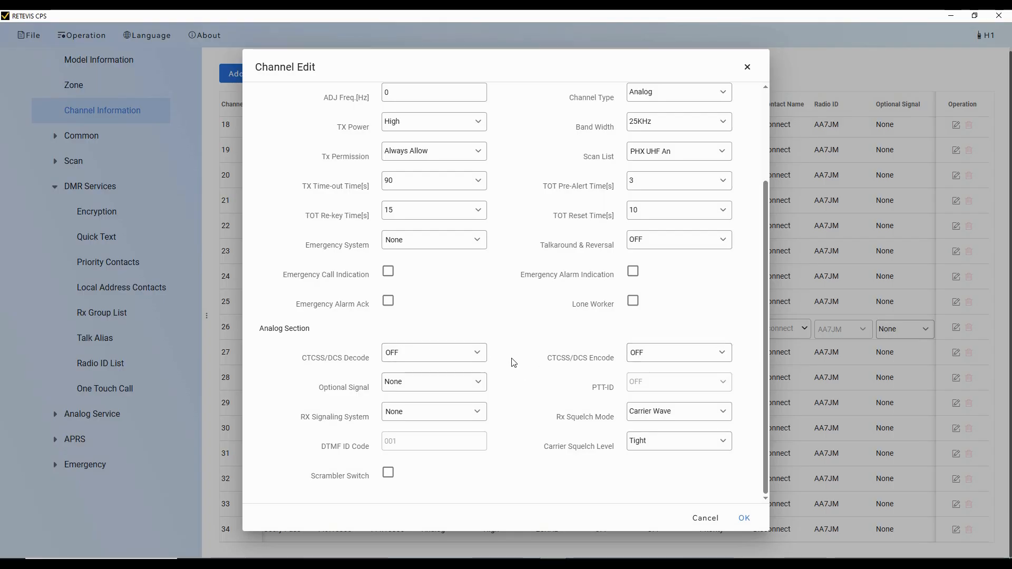
pyautogui.click(744, 518)
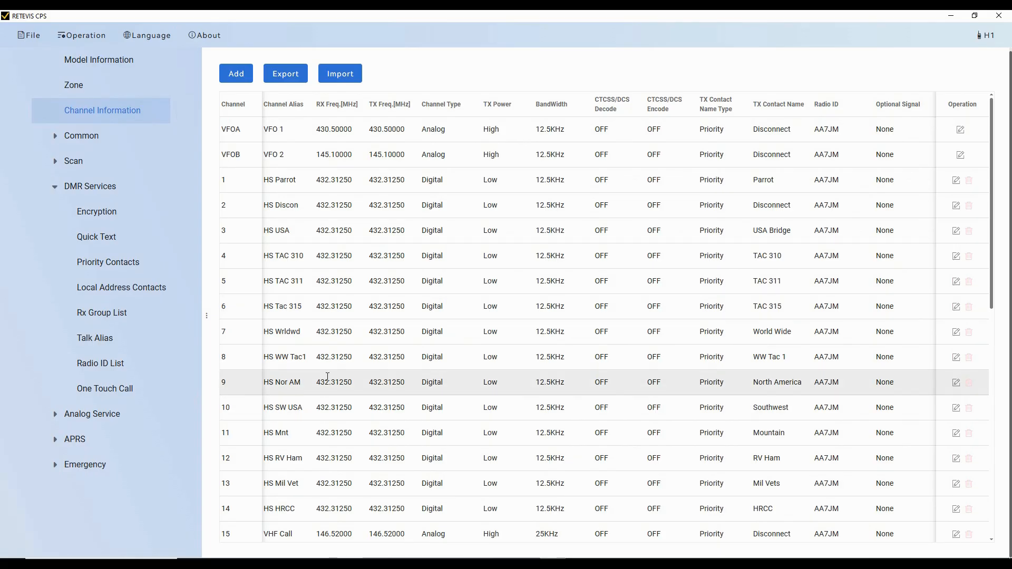
# View the zones, inspect the channels assigned to the Hot Spot zone, and close its channel list without saving
pyautogui.click(72, 87)
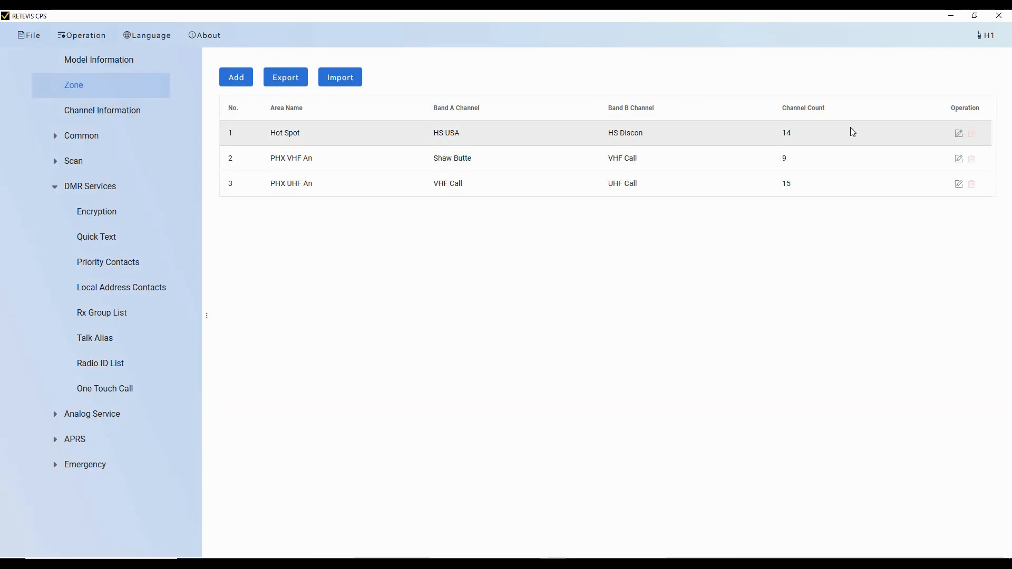
pyautogui.click(959, 134)
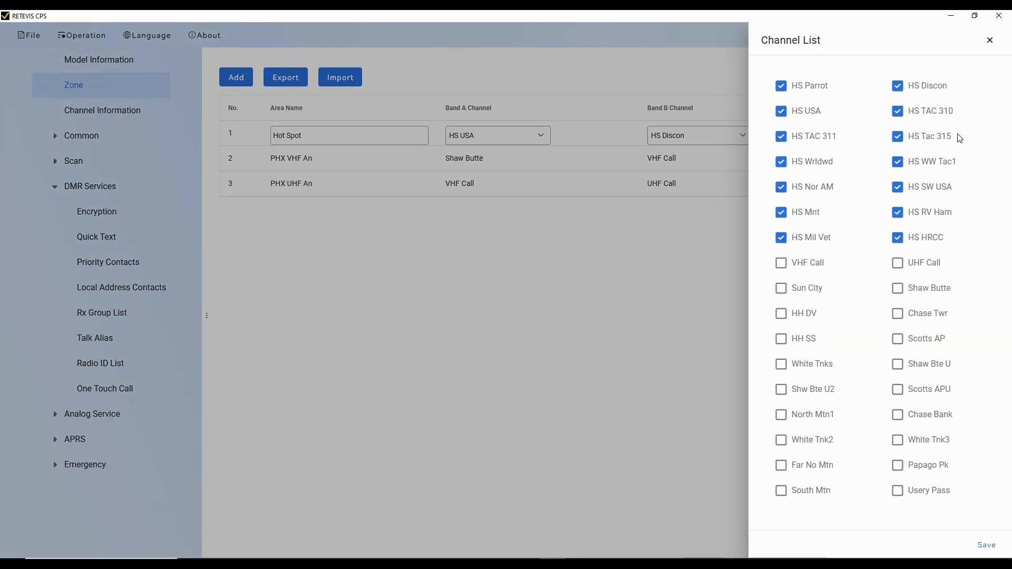
pyautogui.click(991, 39)
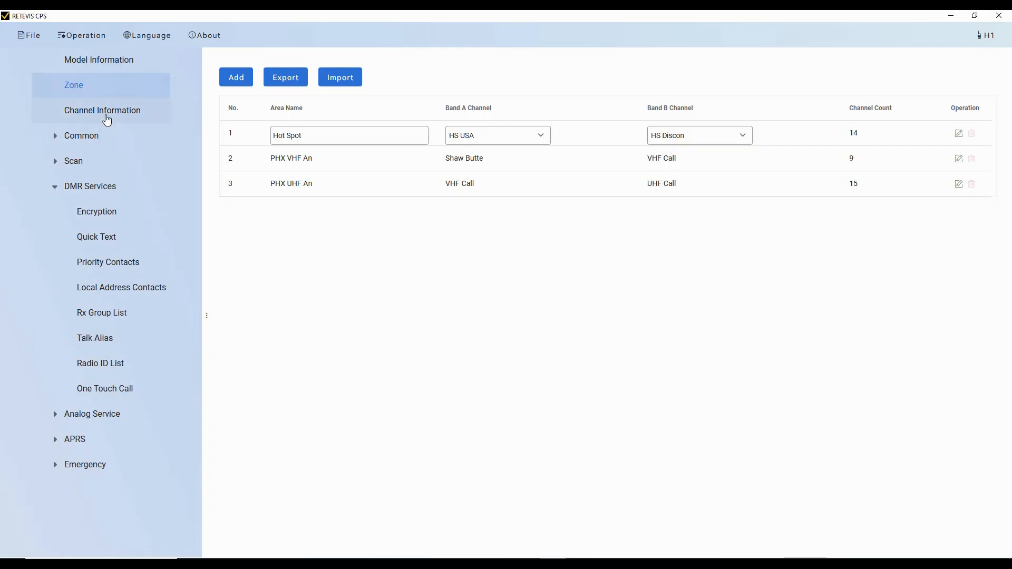
# Review the configured scan lists on the Scan List page and collapse the Scan group
pyautogui.click(113, 160)
pyautogui.click(91, 190)
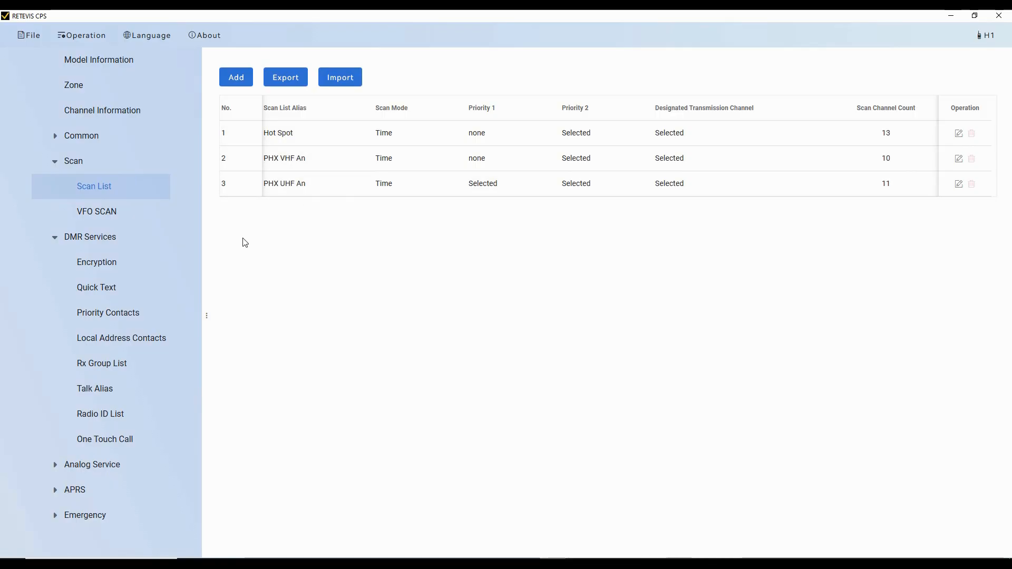
pyautogui.click(54, 161)
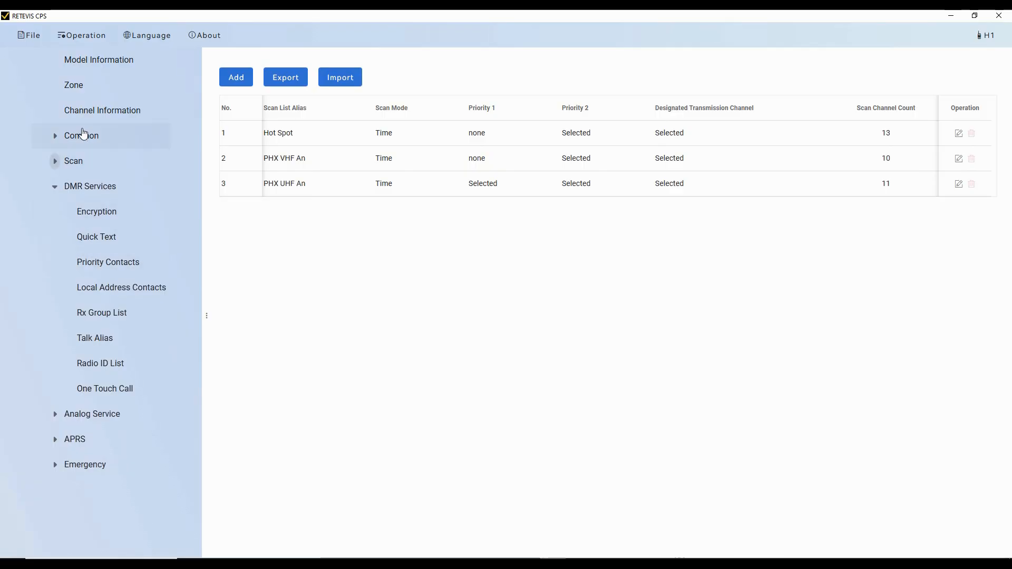
# Open the Common Settings page and turn off Roger Beep and Talk Permit Tone under Alert Tone
pyautogui.click(55, 137)
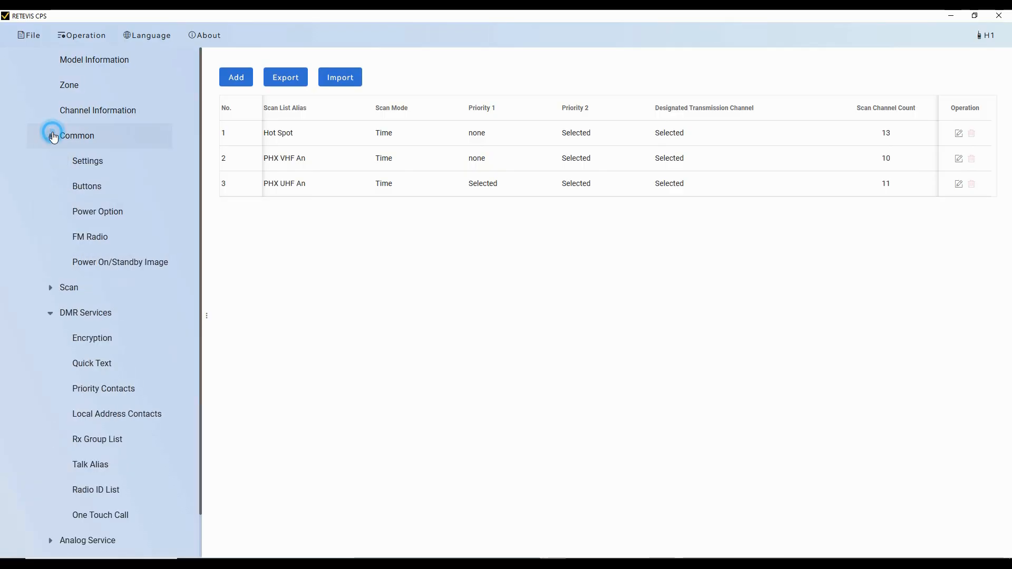
pyautogui.click(88, 161)
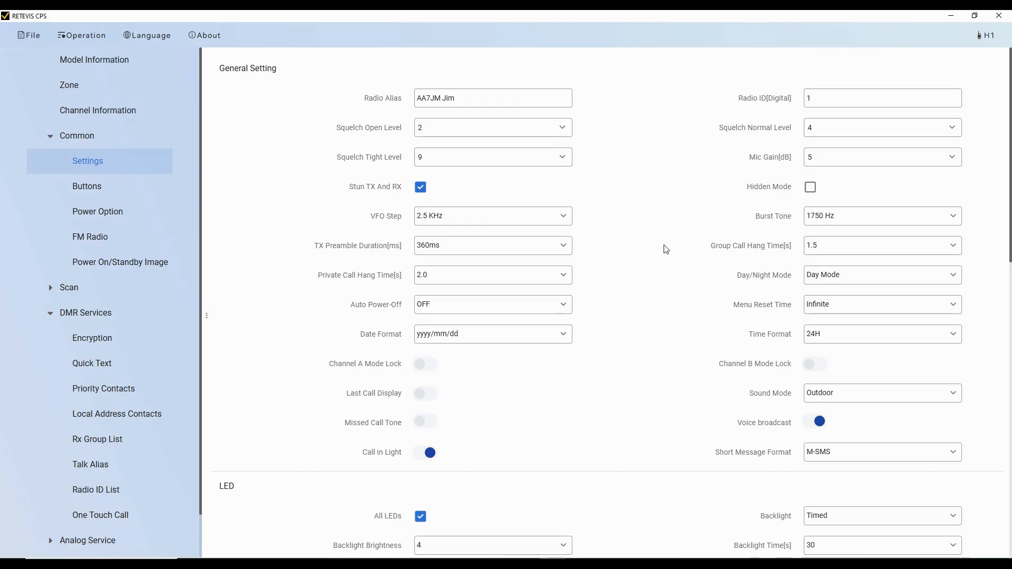
pyautogui.scroll(-2, 672, 209)
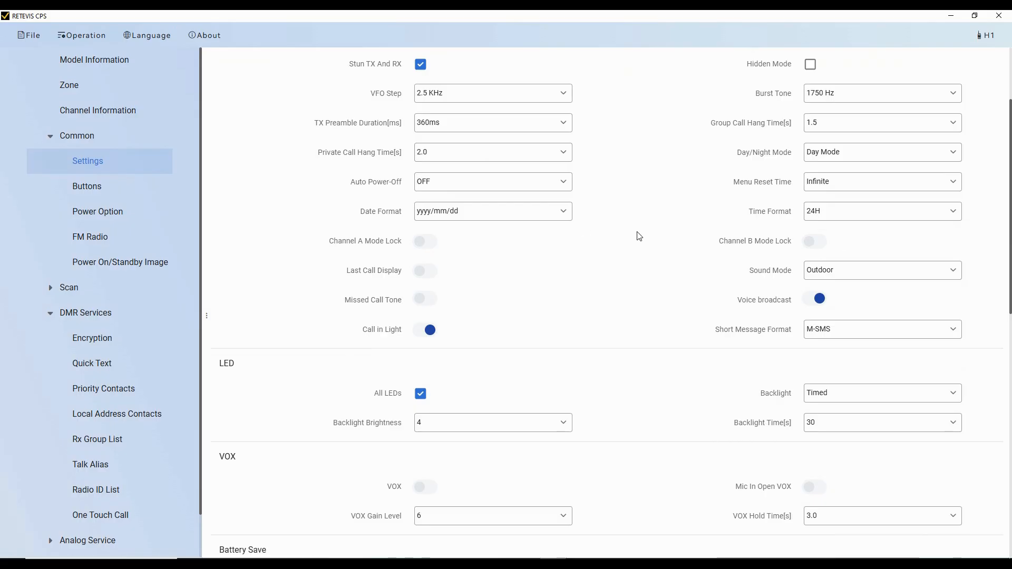
pyautogui.scroll(-6, 639, 236)
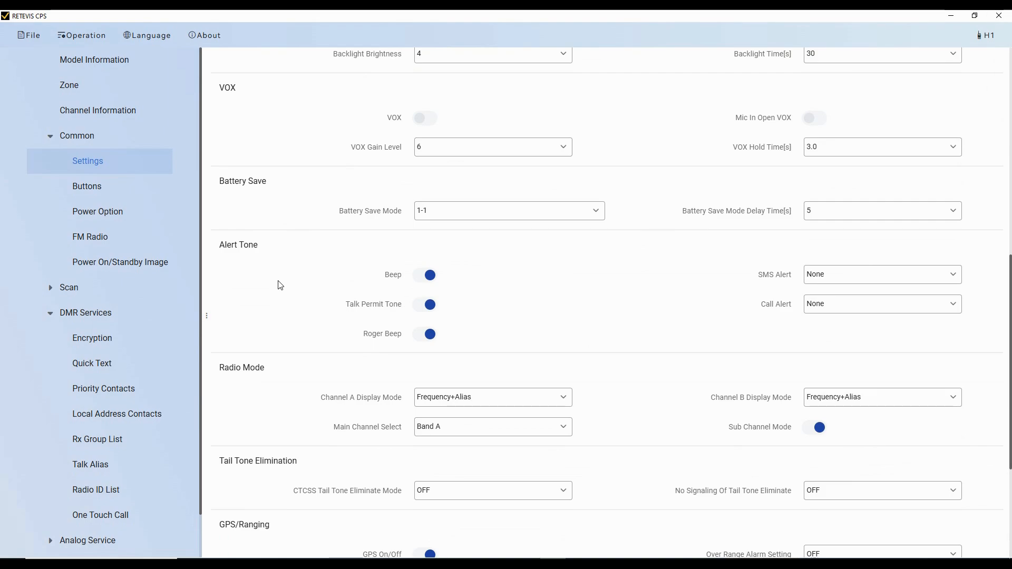
pyautogui.scroll(-2, 280, 286)
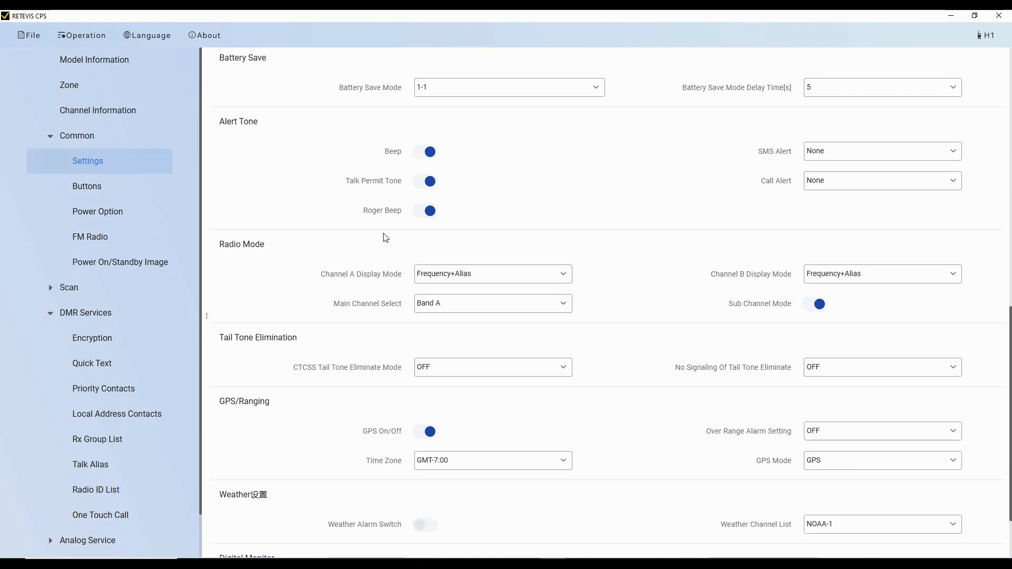
pyautogui.click(421, 217)
pyautogui.click(423, 184)
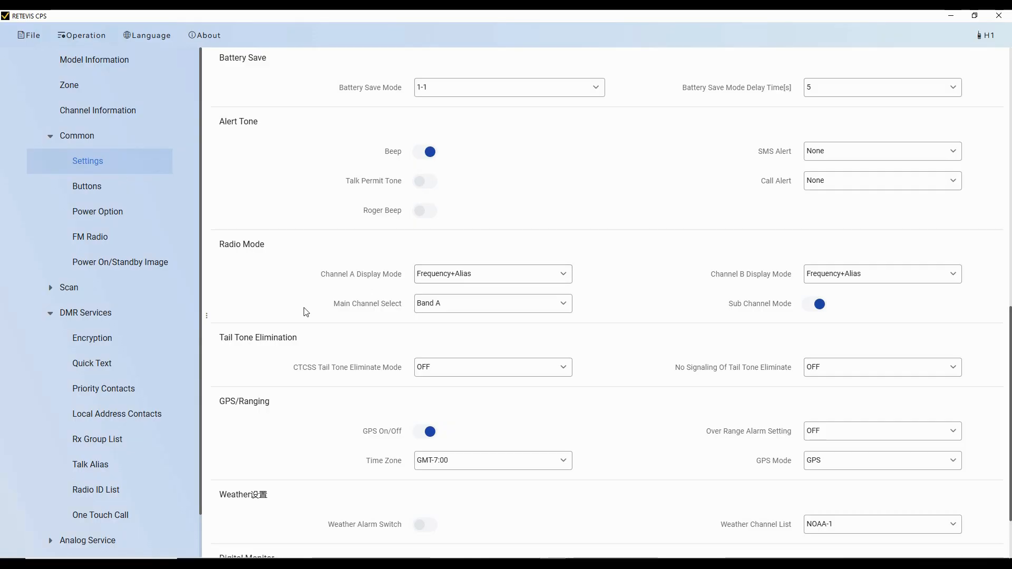
# Review the Radio Mode, Tail Tone Elimination, GPS/Ranging, Weather and Digital Monitor settings, and return to General Setting
pyautogui.scroll(-2, 298, 285)
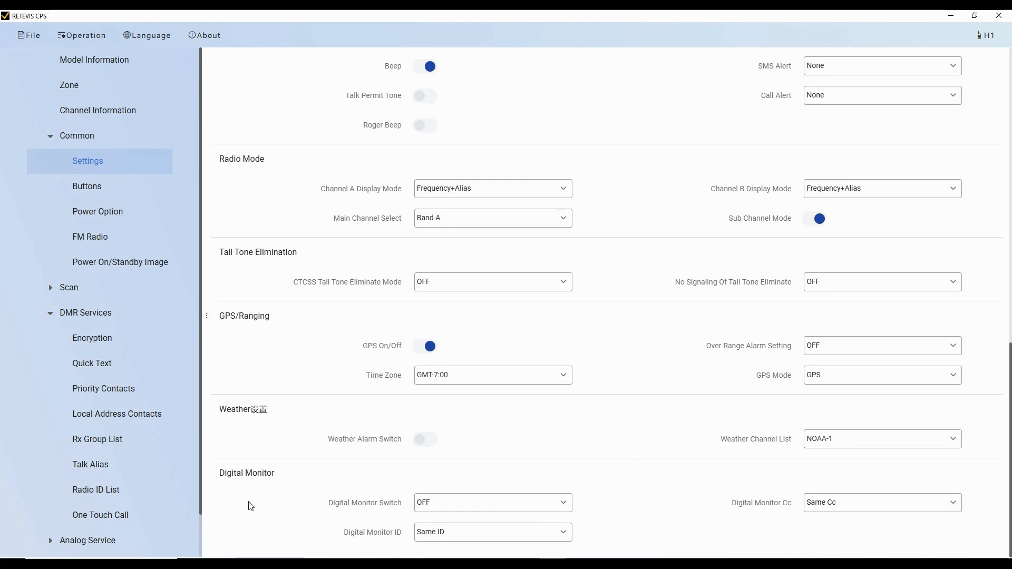
pyautogui.scroll(8, 295, 505)
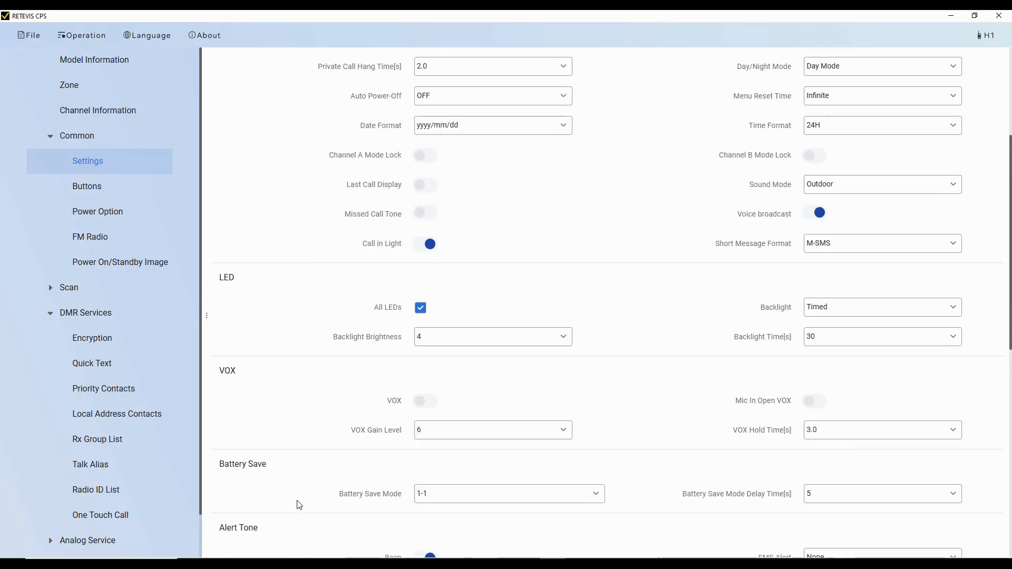
pyautogui.scroll(2, 260, 323)
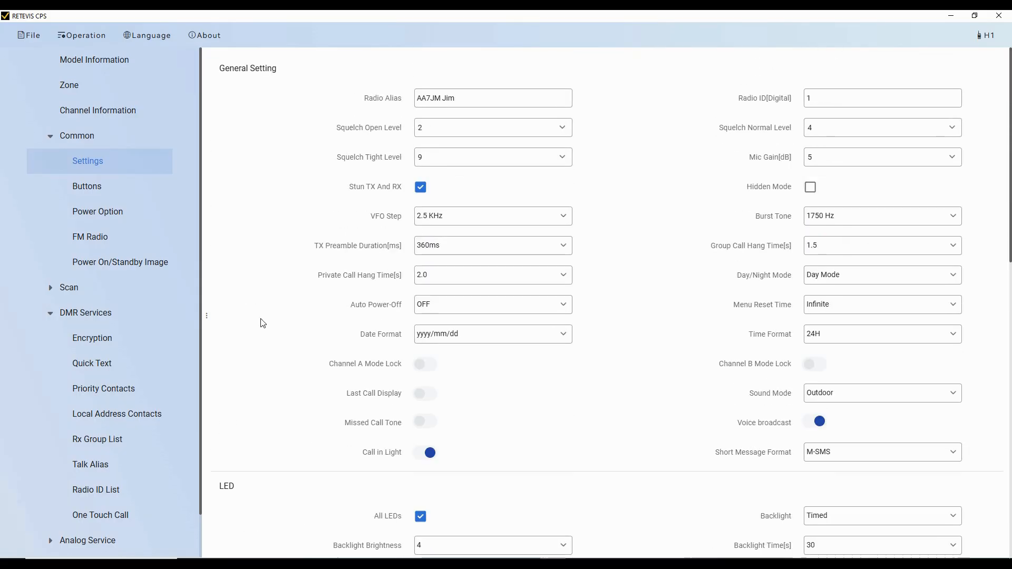
# Open the Buttons page and check the functions offered for SK1 Short and Up, keeping their assignments
pyautogui.click(85, 188)
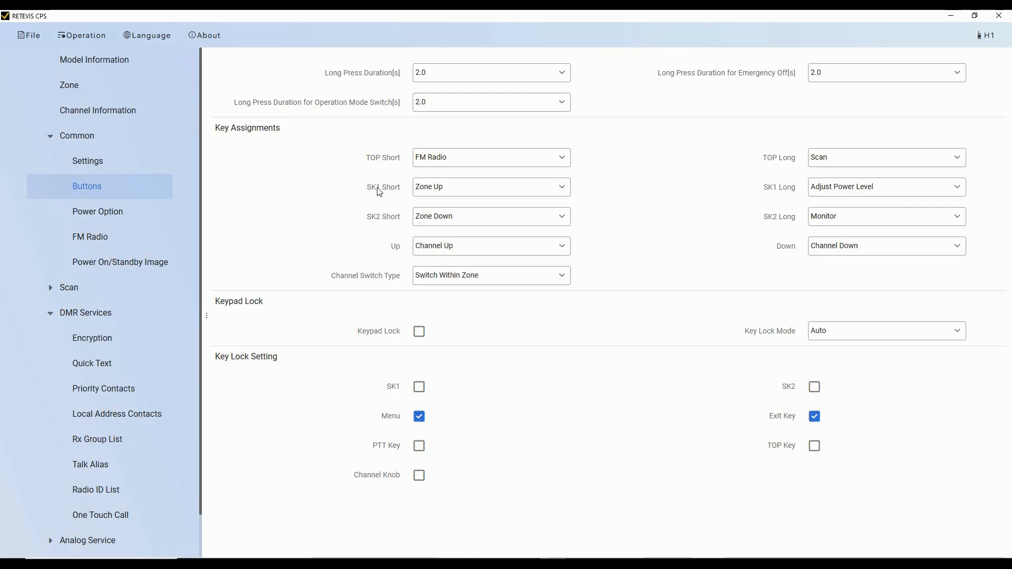
pyautogui.click(470, 189)
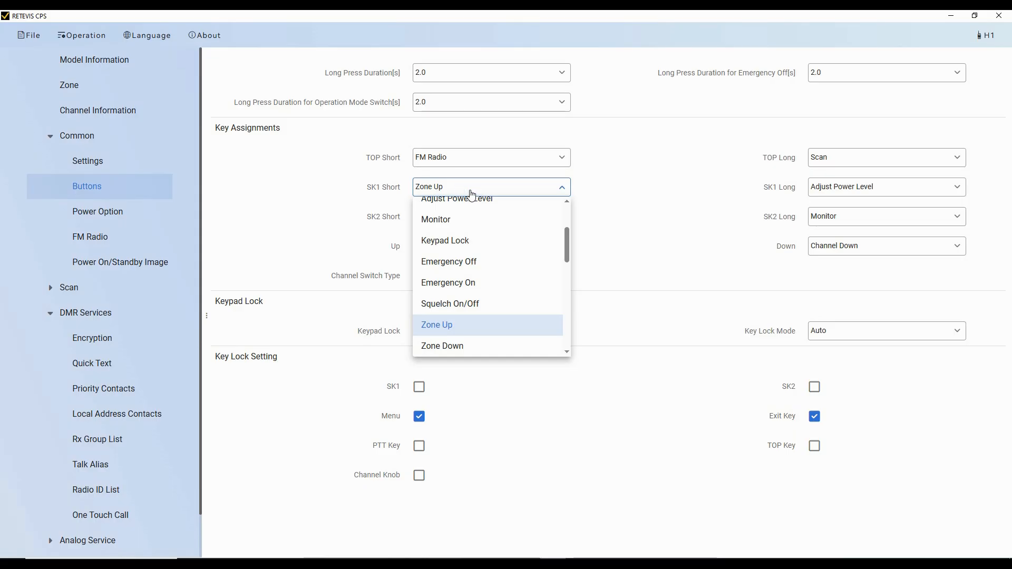
pyautogui.click(640, 211)
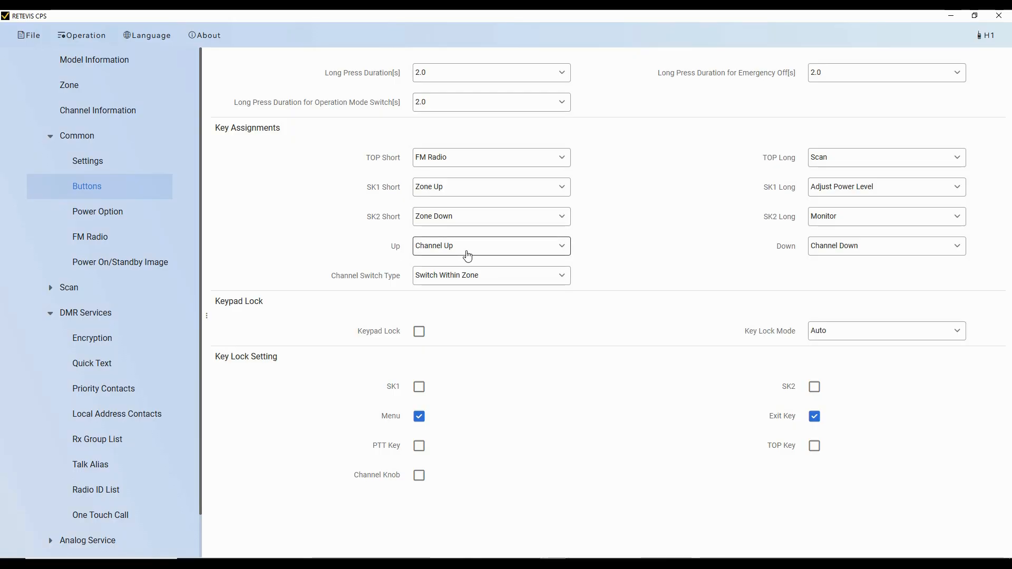
pyautogui.click(562, 247)
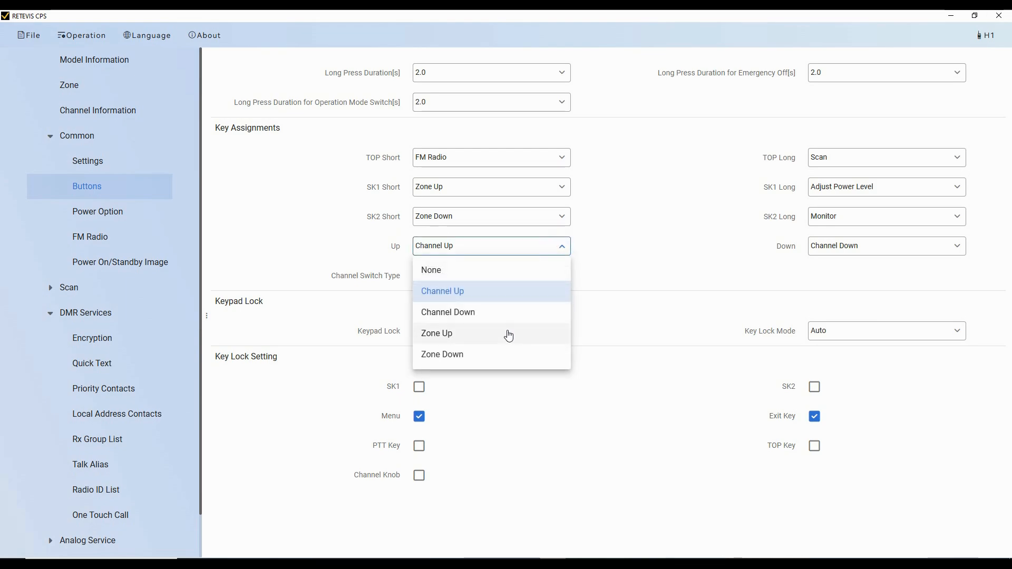
pyautogui.click(617, 245)
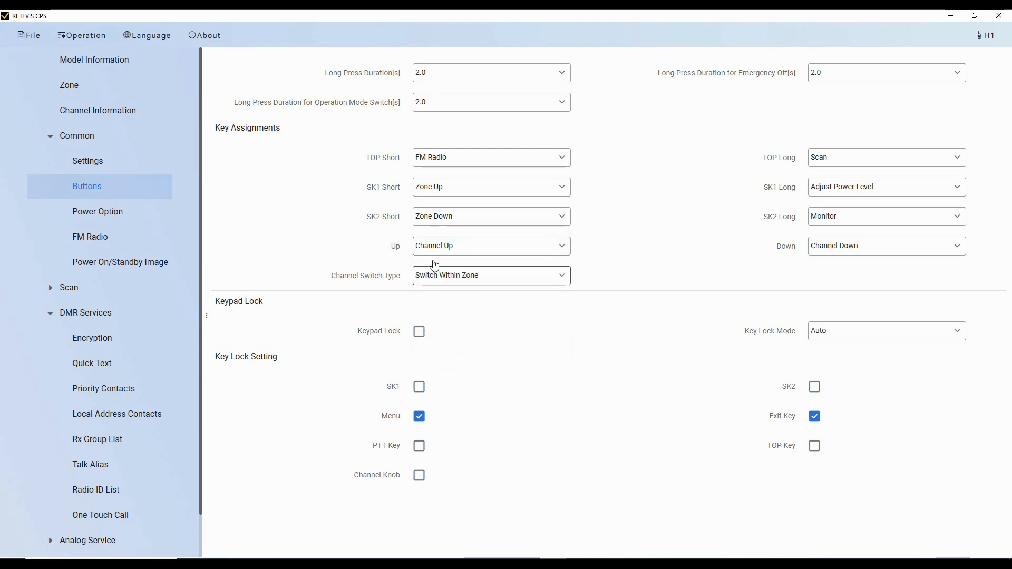
# Look through the full range of functions available for SK1 Long and keep Adjust Power Level
pyautogui.click(957, 188)
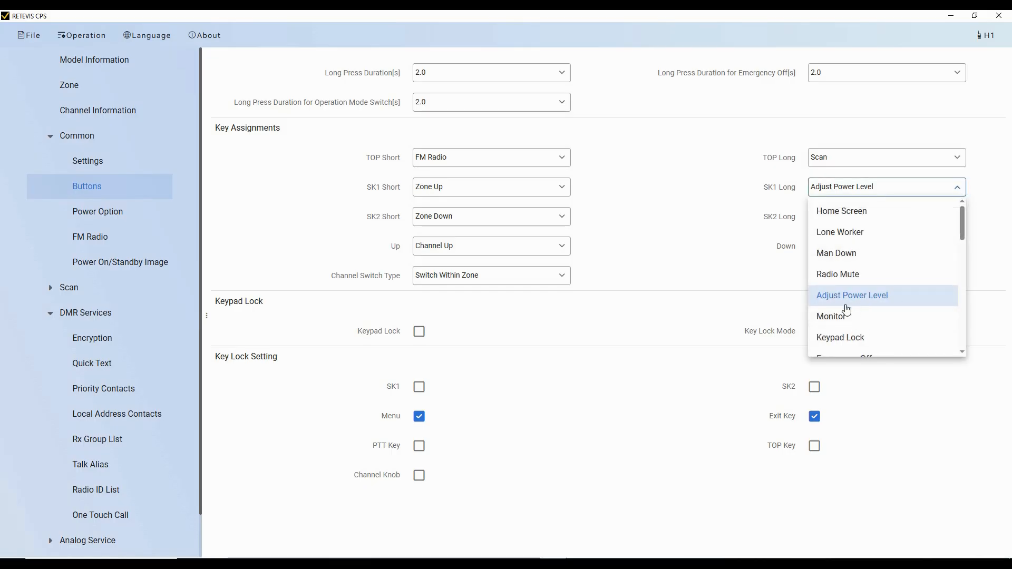
pyautogui.scroll(-8, 856, 237)
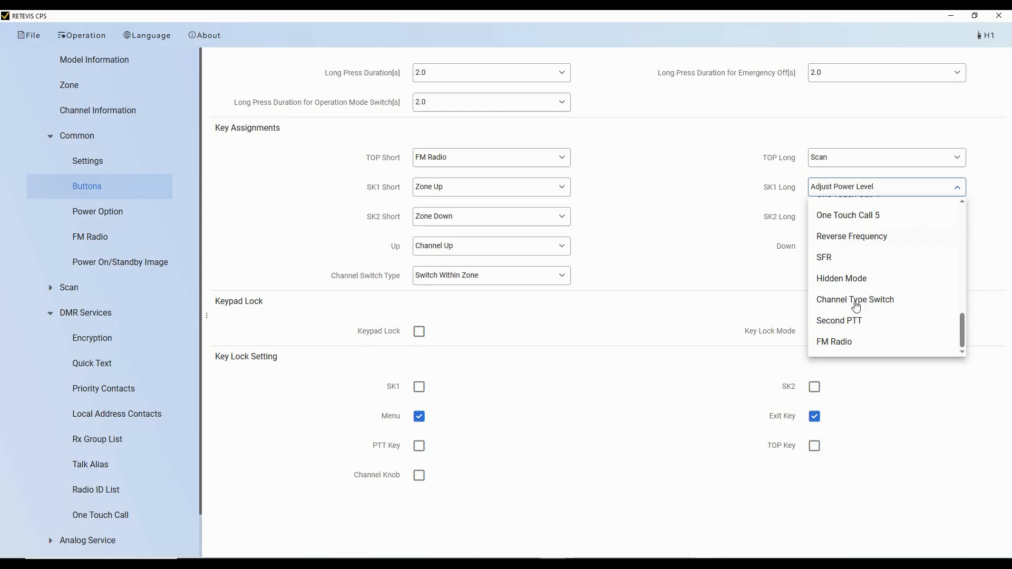
pyautogui.scroll(8, 857, 303)
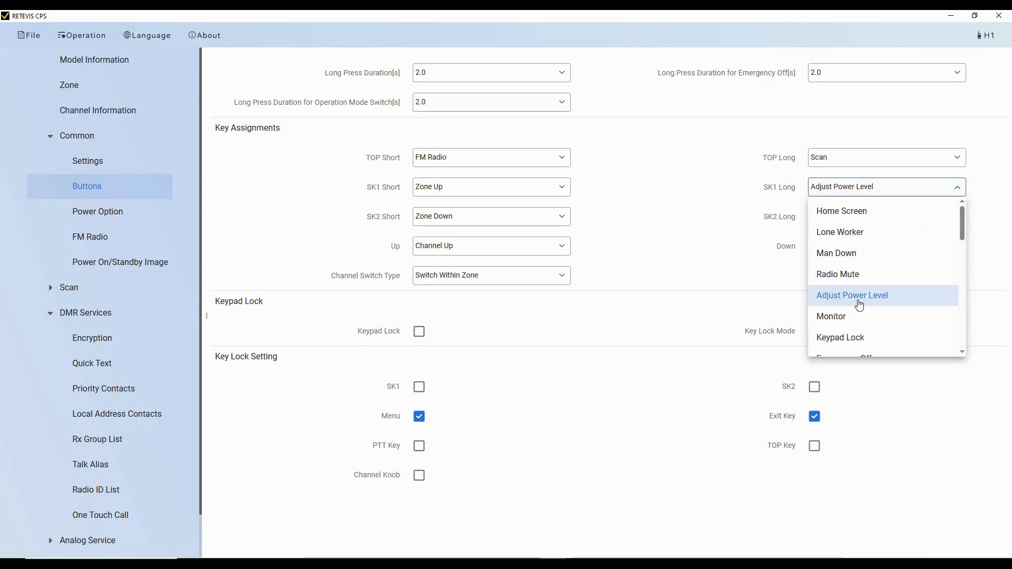
pyautogui.click(668, 256)
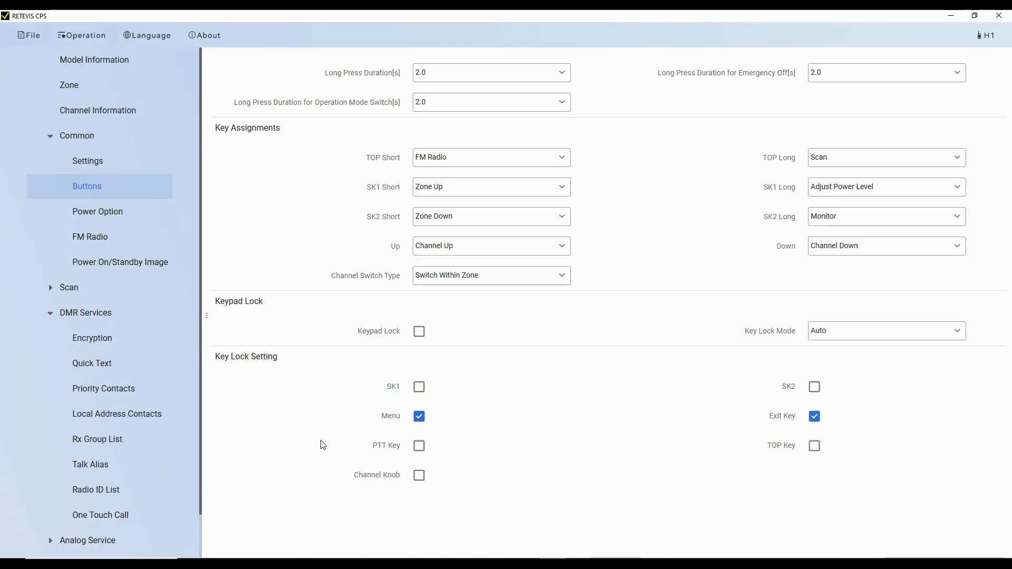
# Examine the Power Option page and the color choices for Channel Name B, leaving it on White
pyautogui.click(104, 214)
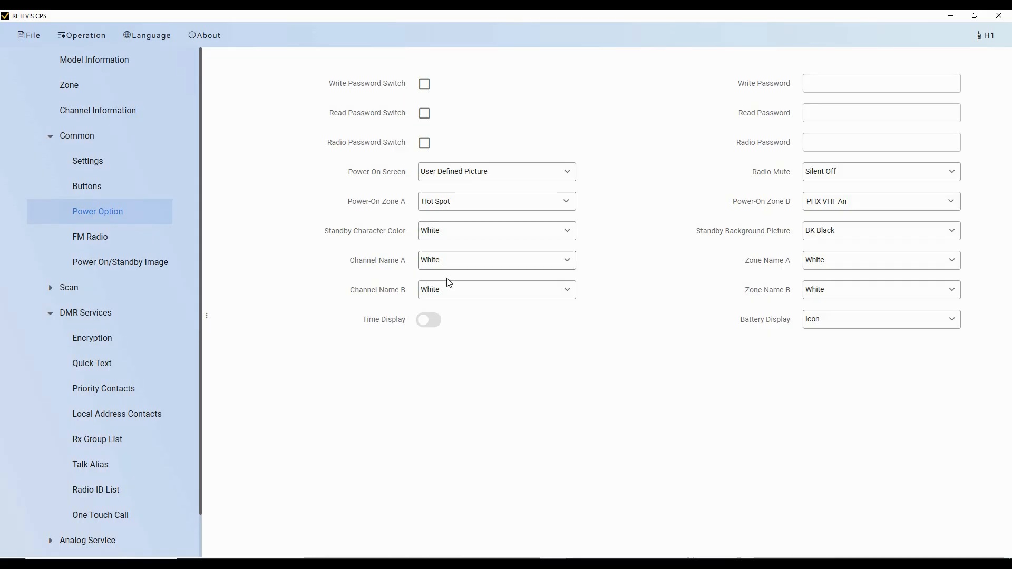
pyautogui.click(567, 291)
pyautogui.click(565, 290)
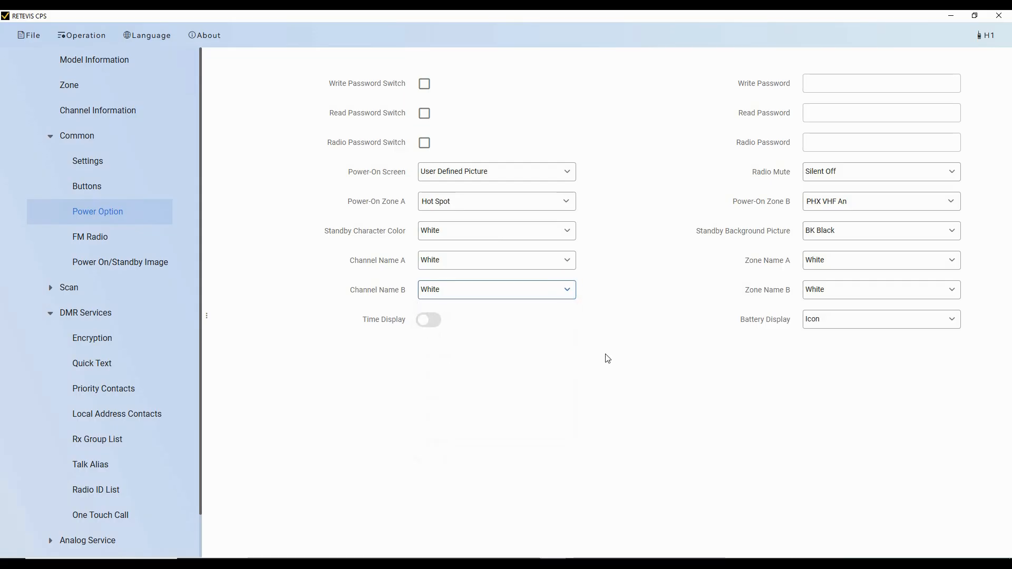
pyautogui.click(616, 417)
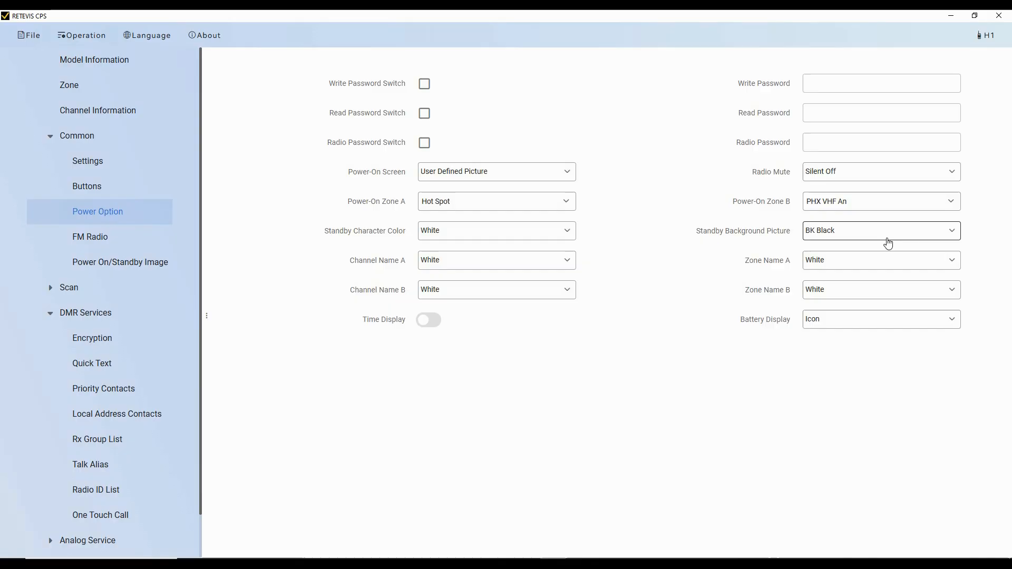
# Review the FM Radio frequency list and the Power On/Standby Image upload options
pyautogui.click(86, 238)
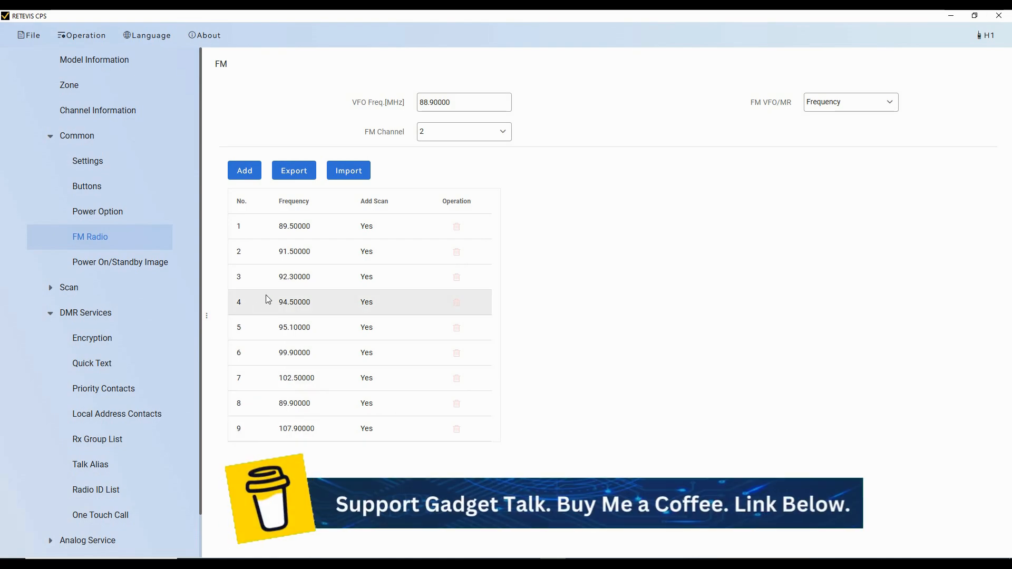
pyautogui.click(123, 264)
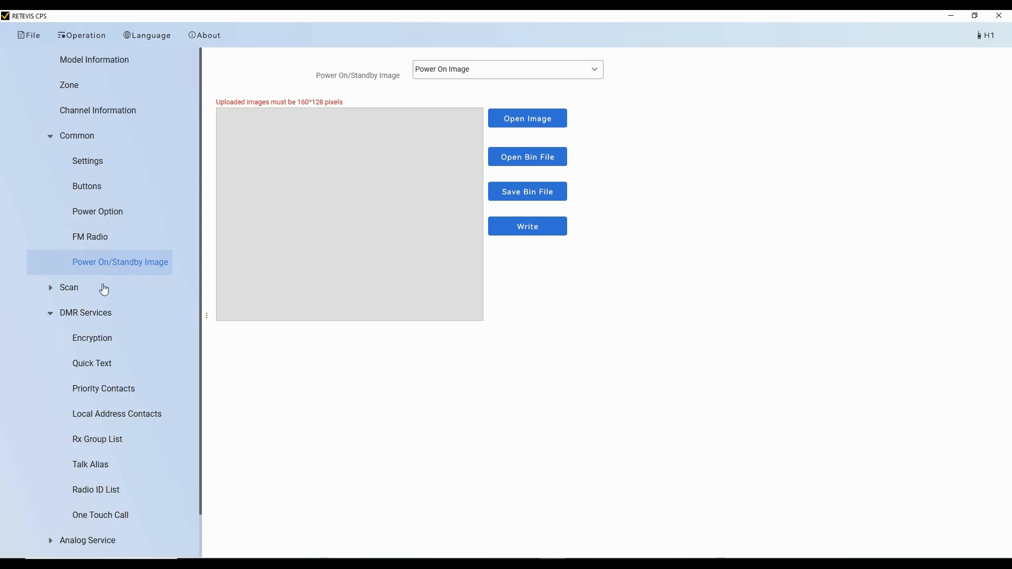
pyautogui.scroll(-1, 132, 296)
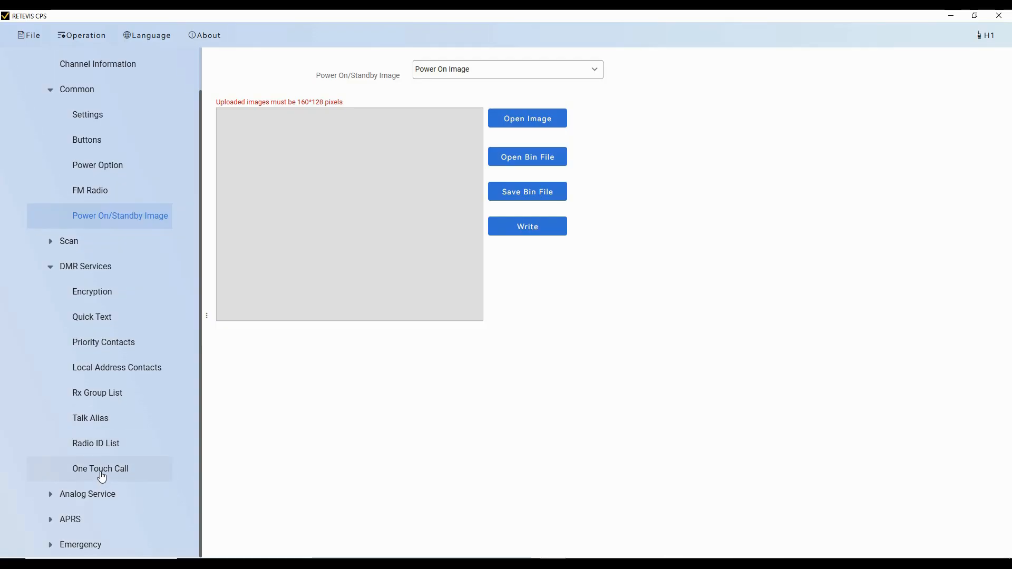
pyautogui.scroll(2, 102, 478)
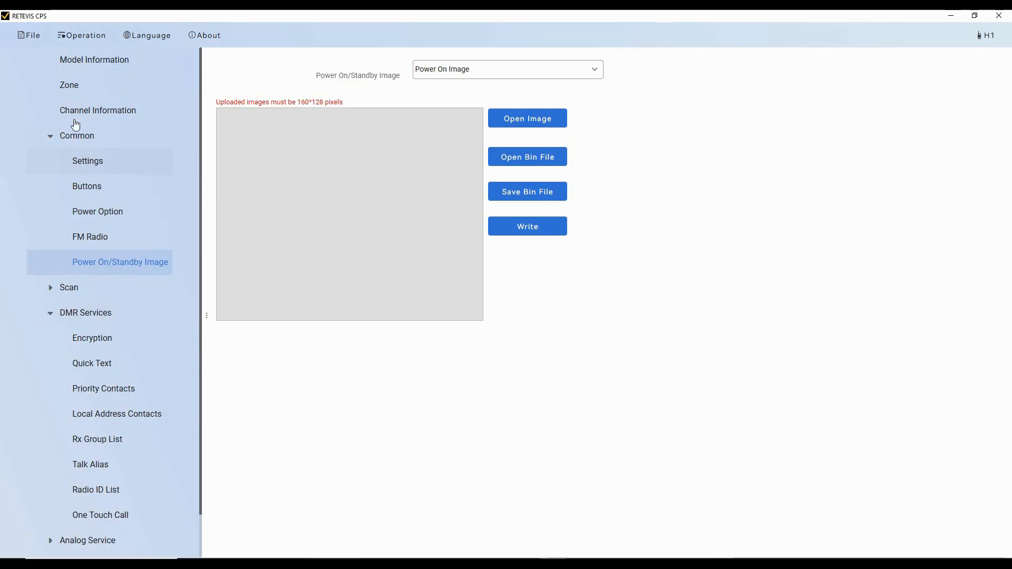
# Look over the file commands for opening, saving and exiting, and the Read, Write, Communication Port and Firmware operations
pyautogui.click(35, 41)
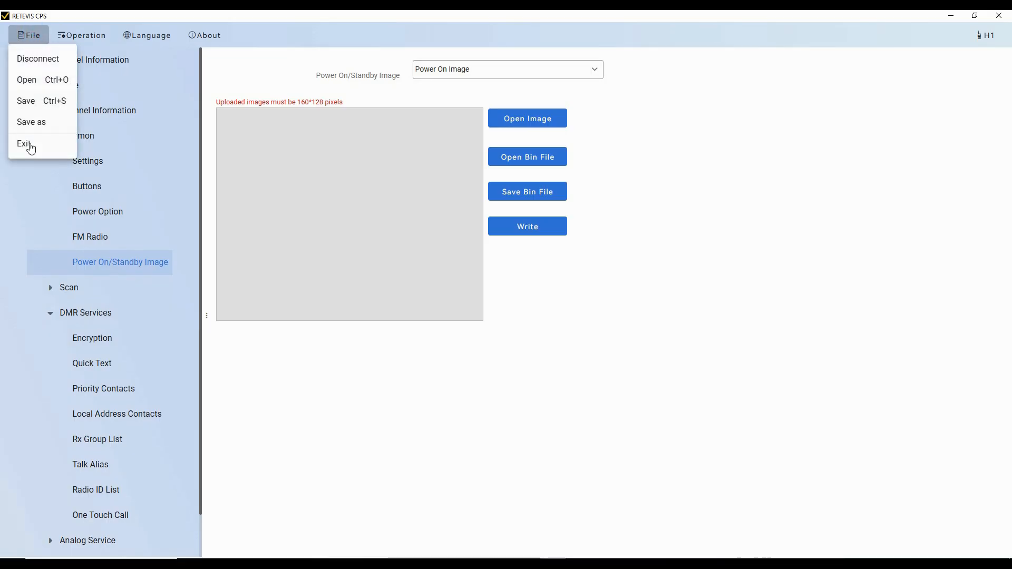
pyautogui.click(85, 37)
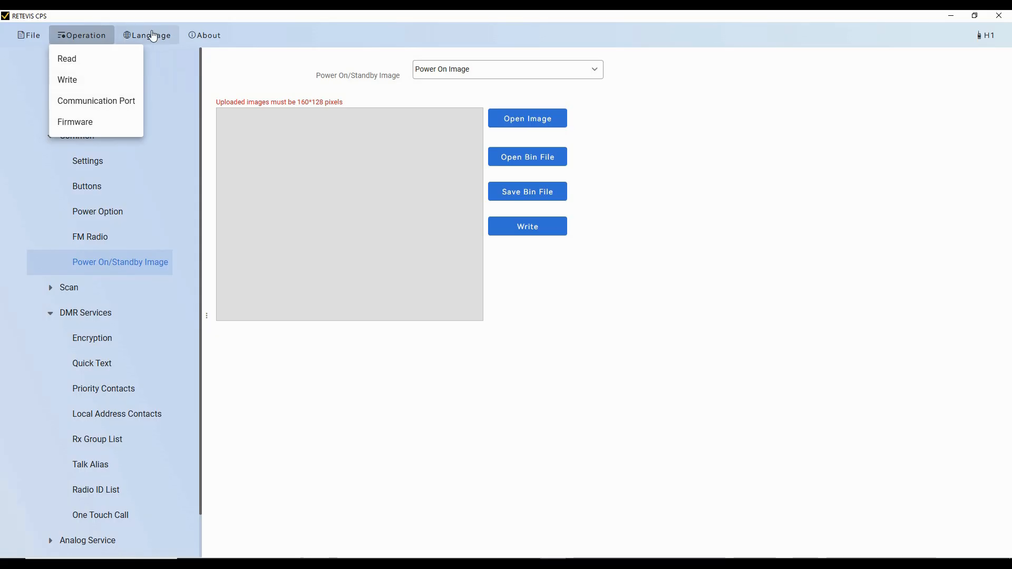
pyautogui.click(540, 366)
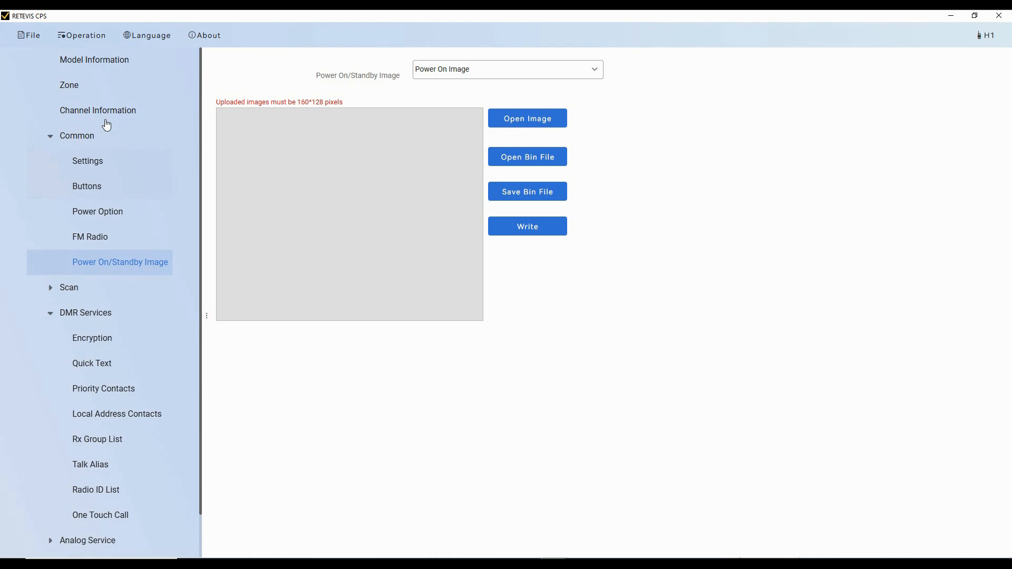
pyautogui.click(97, 37)
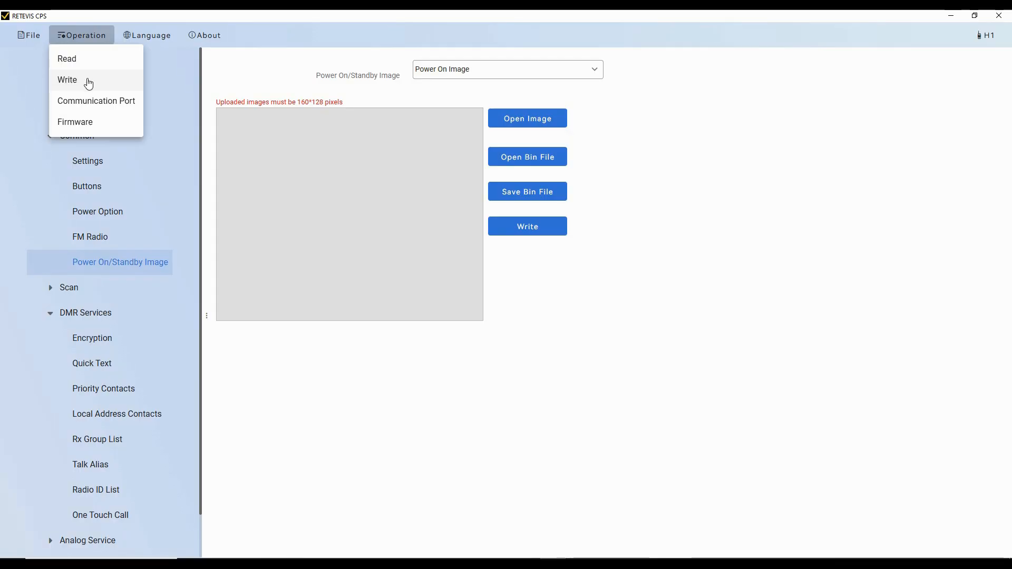
pyautogui.click(153, 167)
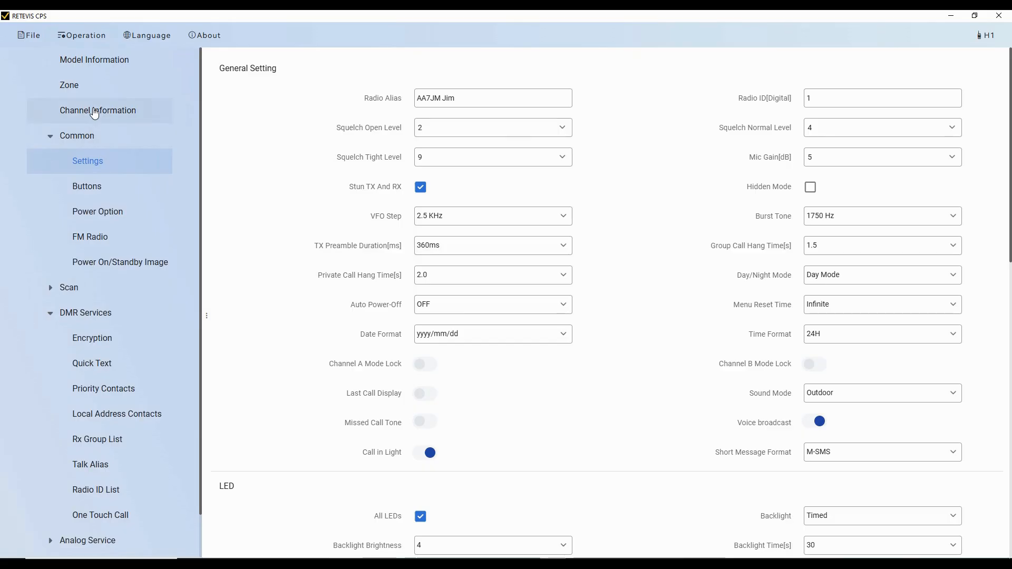
pyautogui.click(88, 37)
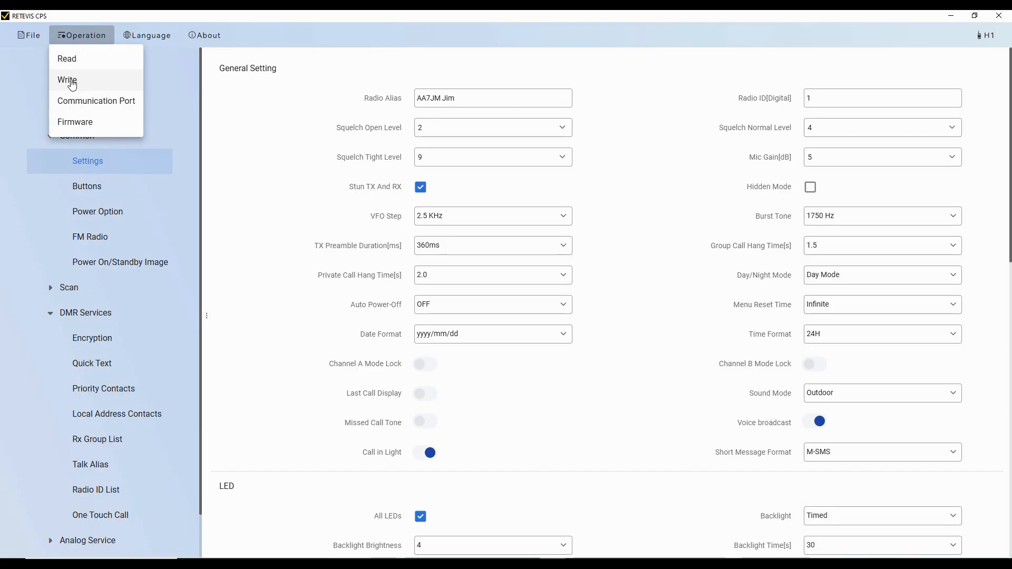
pyautogui.click(31, 37)
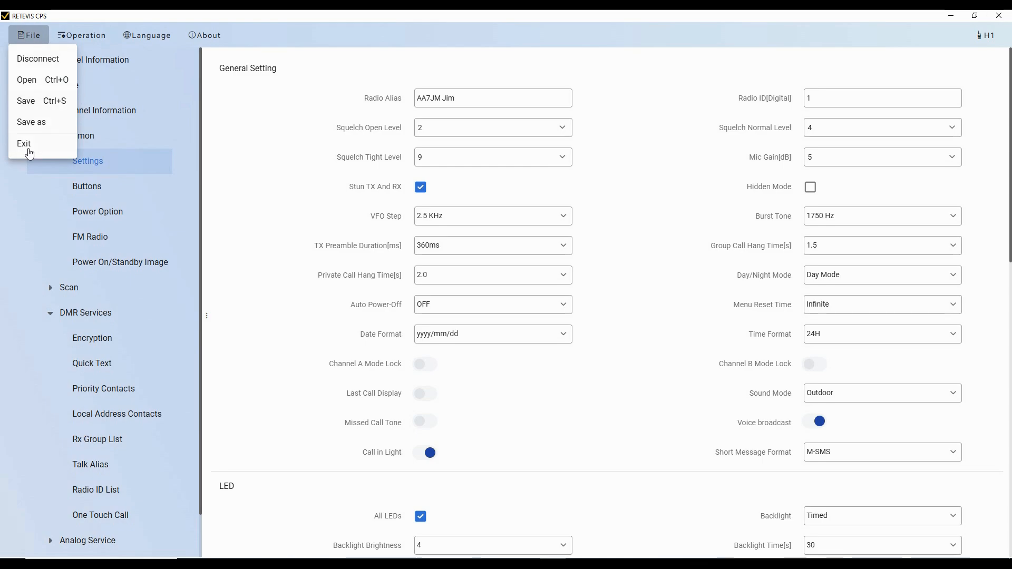